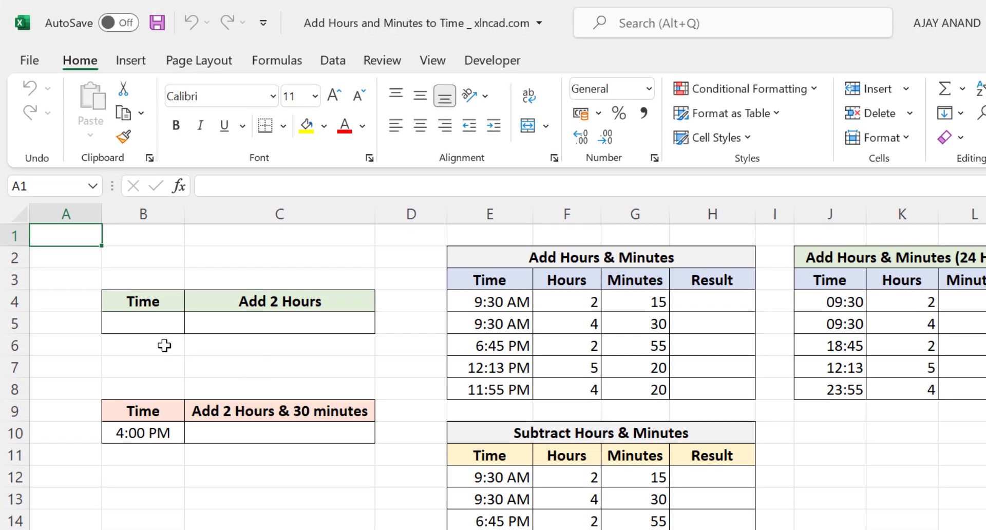
- Enter 9:00 AM as the start time in B5
{"action": "left_click", "coordinate": [146, 324]}
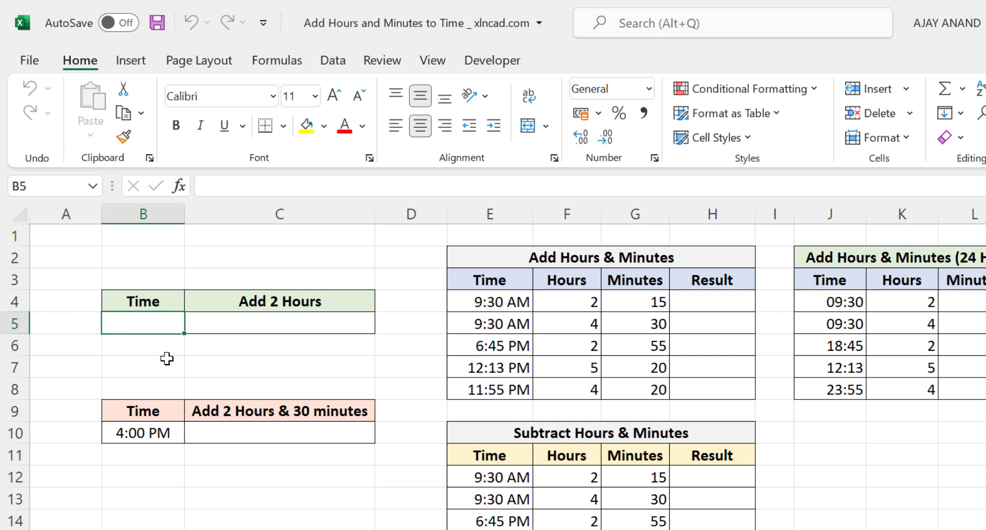
{"action": "type", "text": "9:00"}
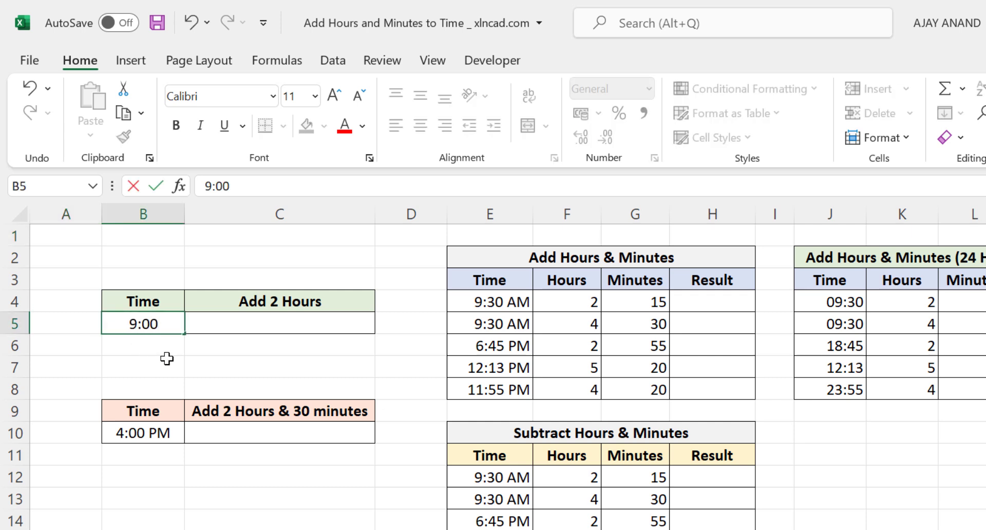
{"action": "type", "text": " AM"}
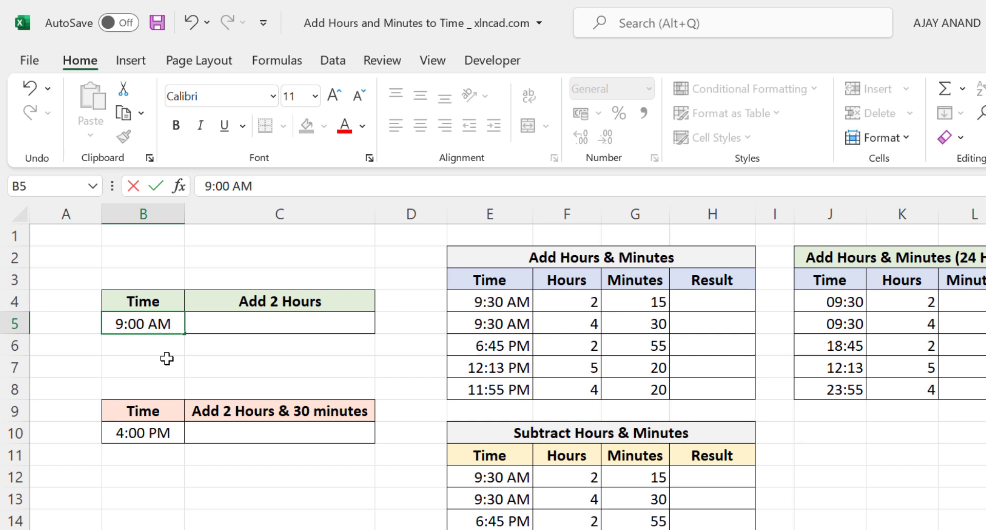
{"action": "key", "text": "Return"}
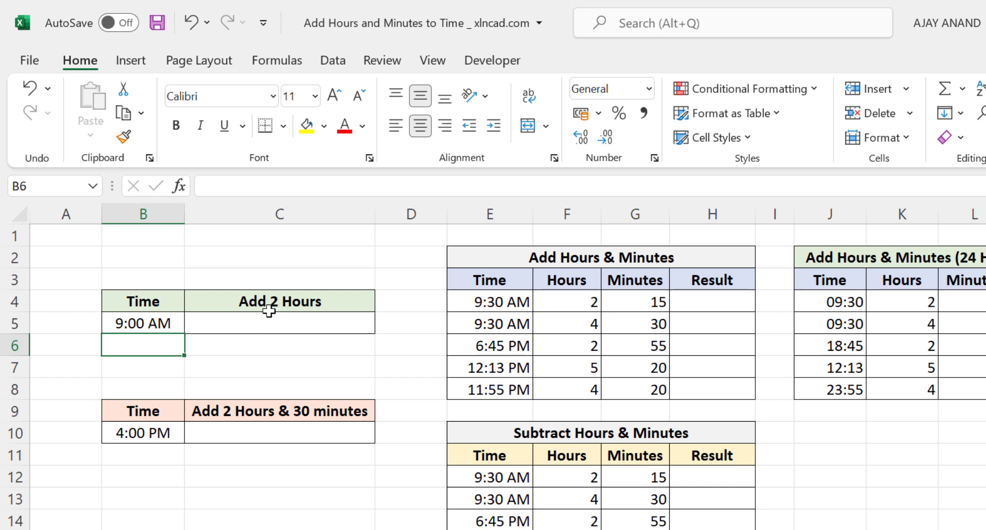
- Try =B5+2 in C5, see it still shows 9:00 AM, then clear it
{"action": "left_click", "coordinate": [242, 325]}
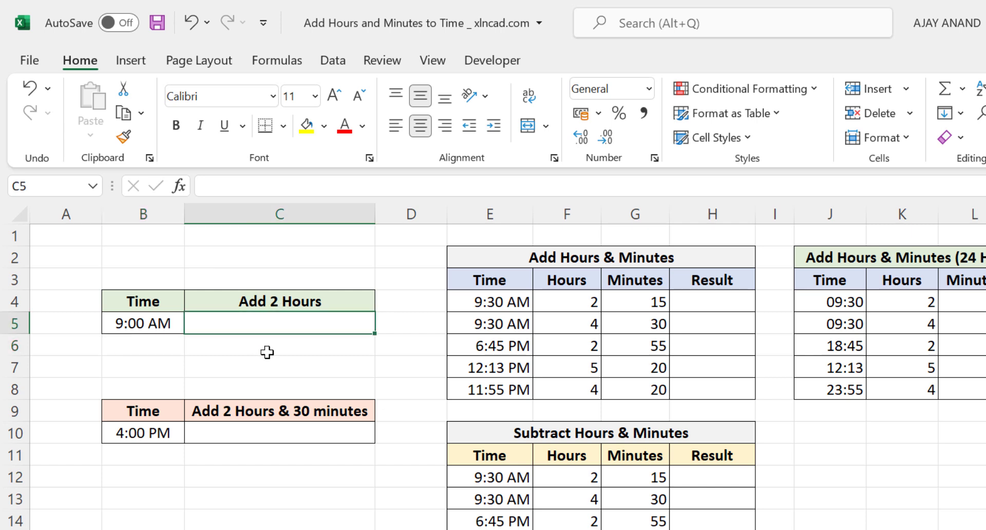
{"action": "type", "text": "="}
{"action": "left_click", "coordinate": [164, 323]}
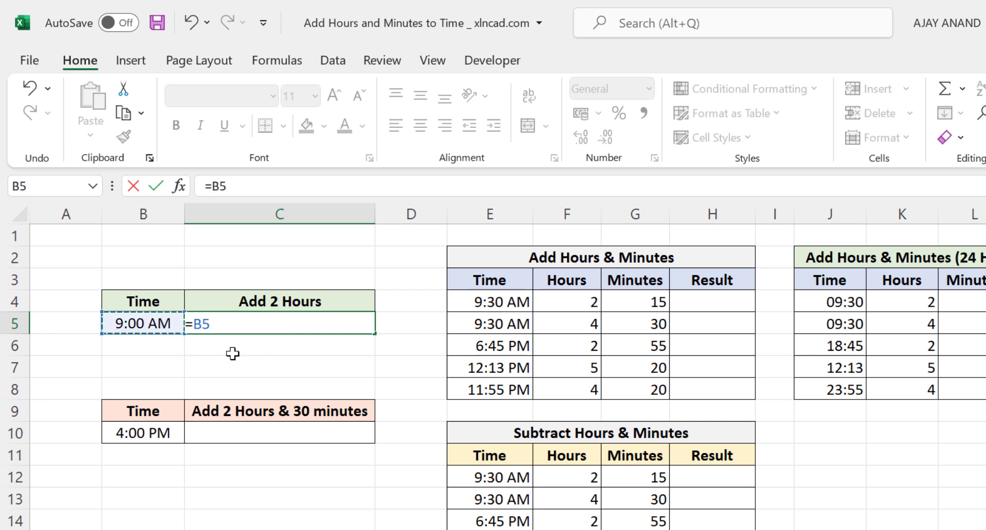
{"action": "type", "text": "+2"}
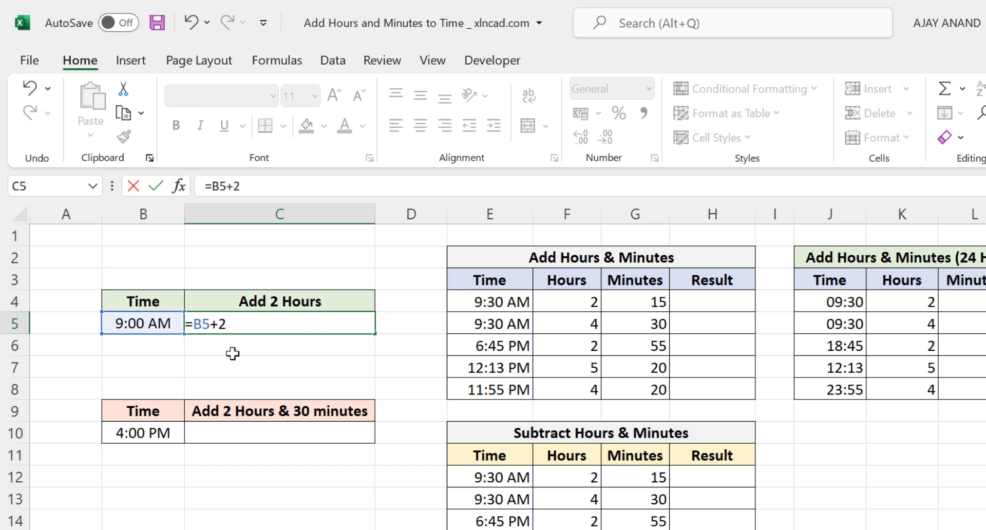
{"action": "key", "text": "Return"}
{"action": "left_click", "coordinate": [293, 324]}
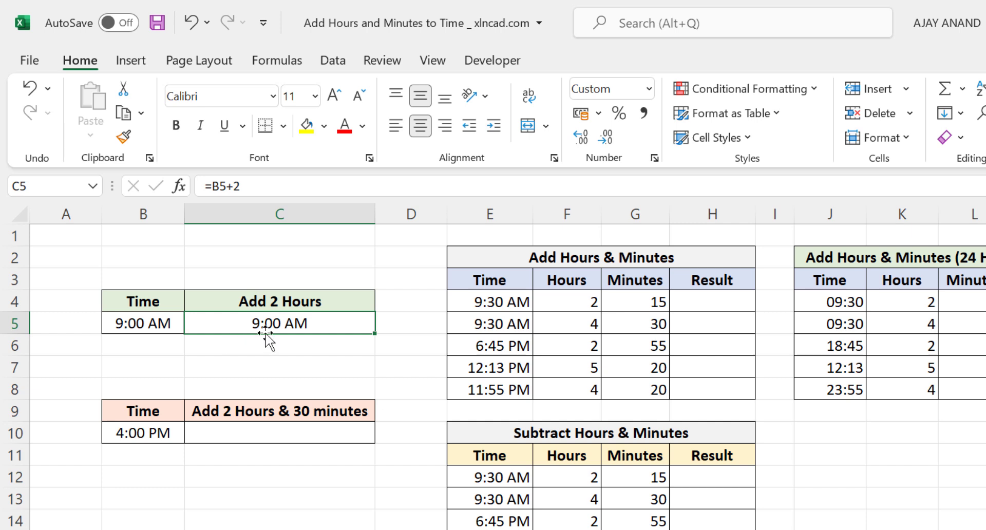
{"action": "key", "text": "Delete"}
{"action": "type", "text": "="}
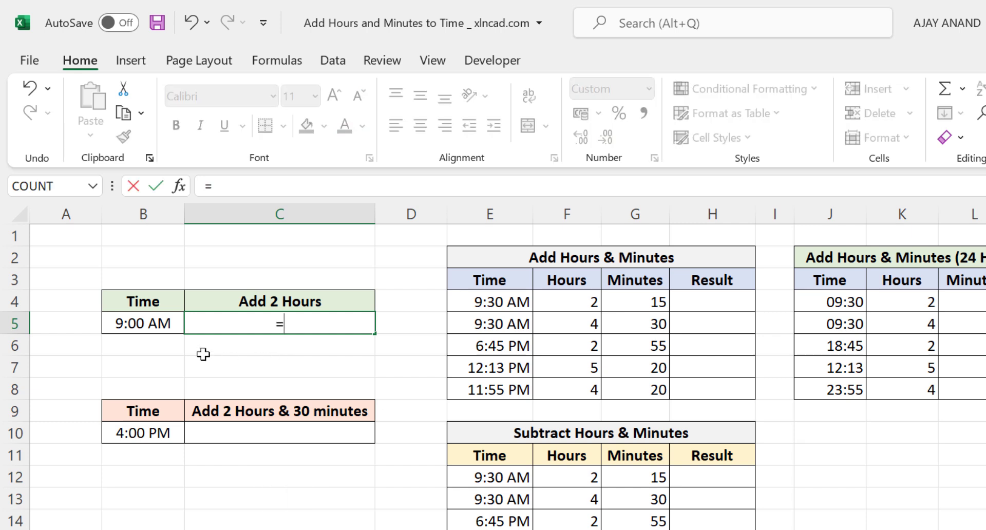
- Complete C5 as =B5+TIME(2,0,0) so it shows 11:00 AM
{"action": "left_click", "coordinate": [160, 327]}
{"action": "type", "text": "+"}
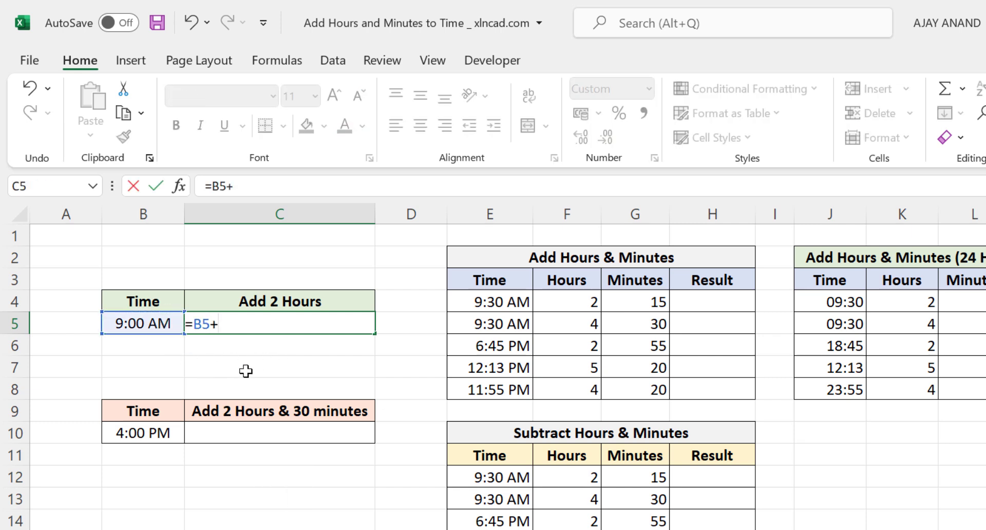
{"action": "type", "text": "TIME"}
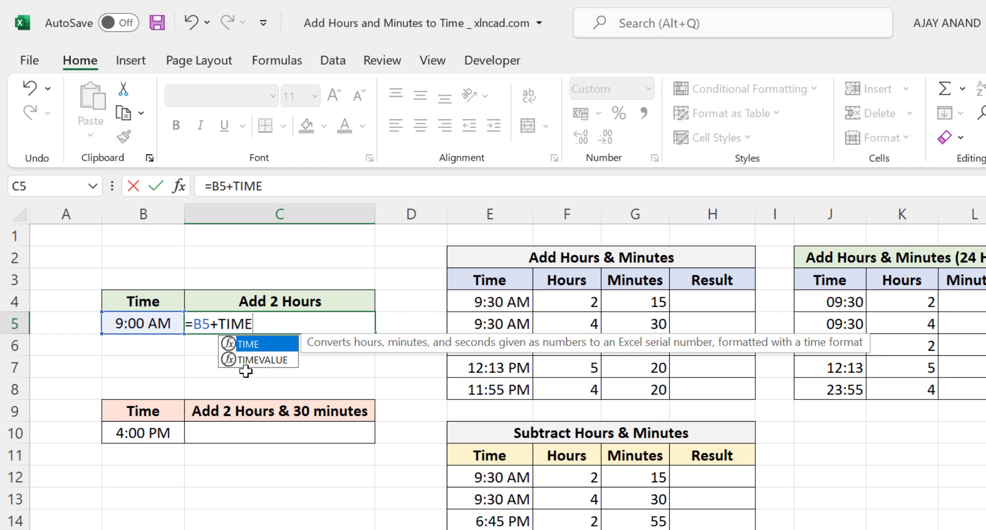
{"action": "type", "text": "("}
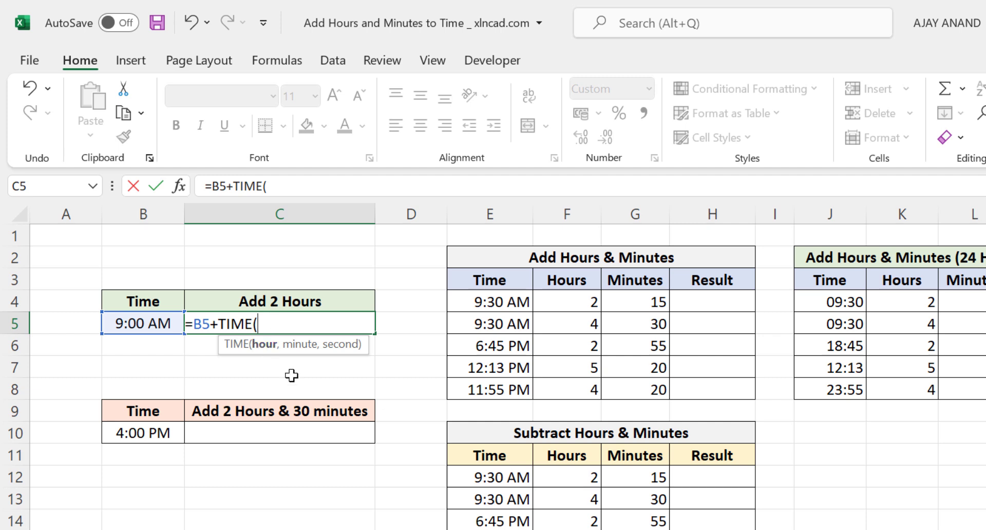
{"action": "type", "text": "2,0"}
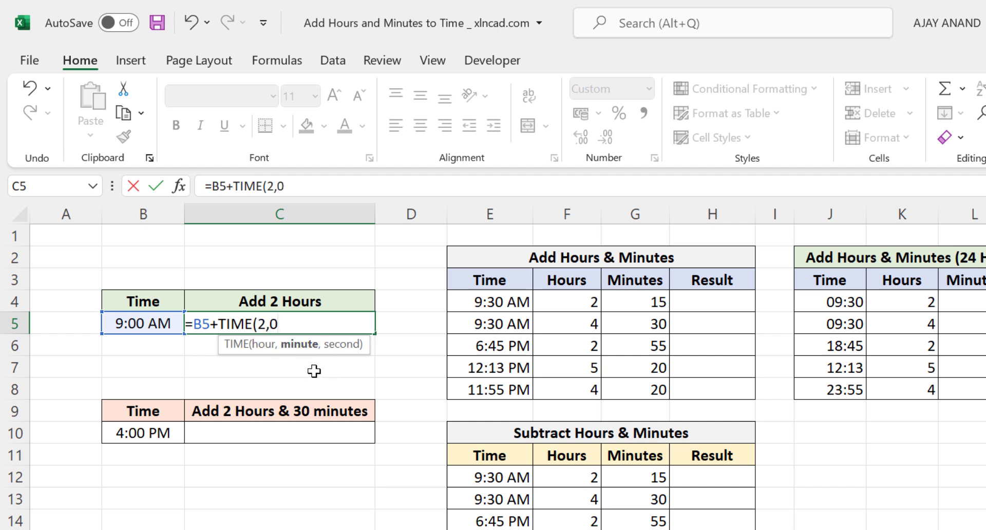
{"action": "type", "text": ","}
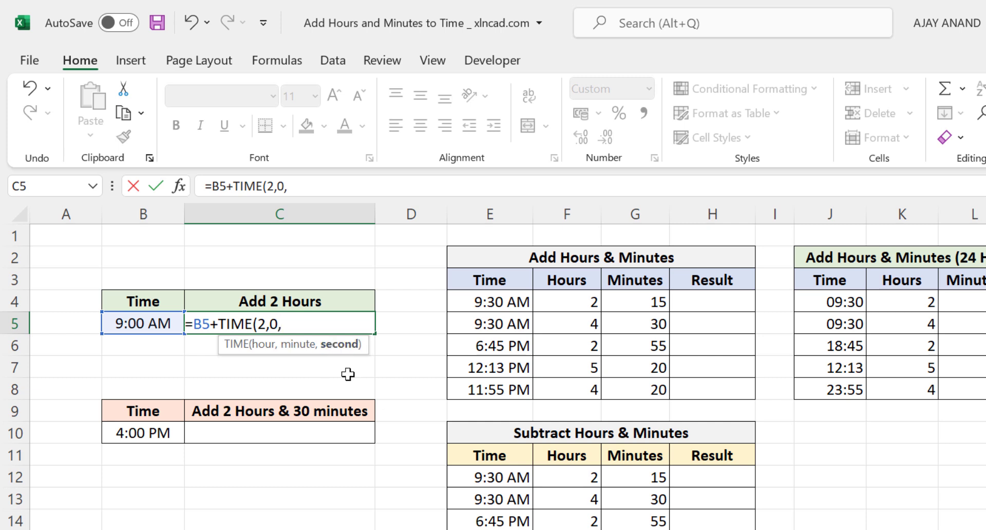
{"action": "type", "text": "0)"}
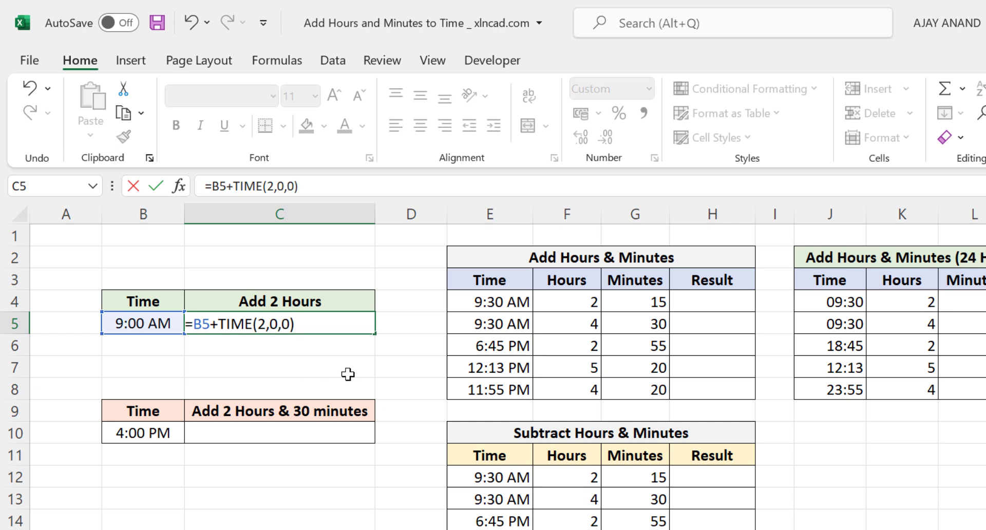
{"action": "key", "text": "Return"}
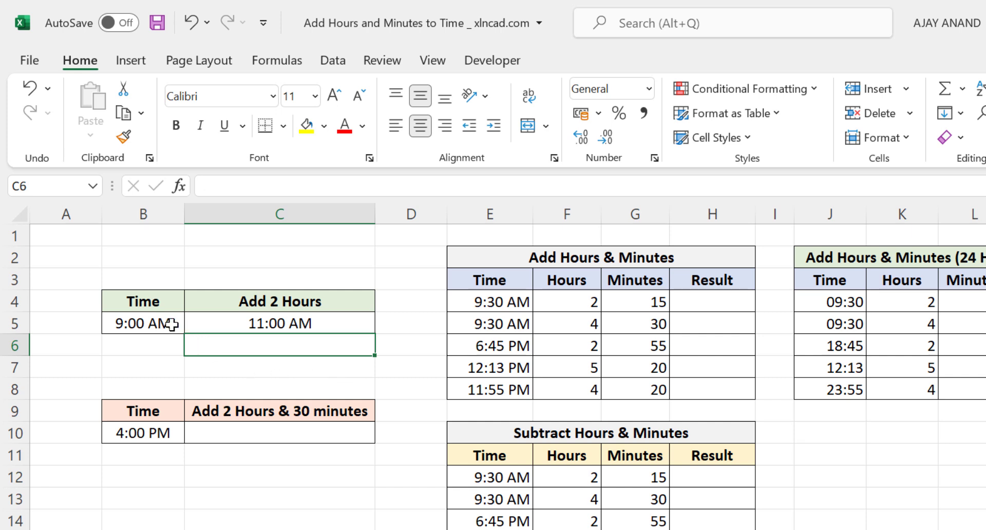
- Enter =B10+TIME(2,30,0) in C10 so 4:00 PM becomes 6:30 PM
{"action": "left_click", "coordinate": [230, 324]}
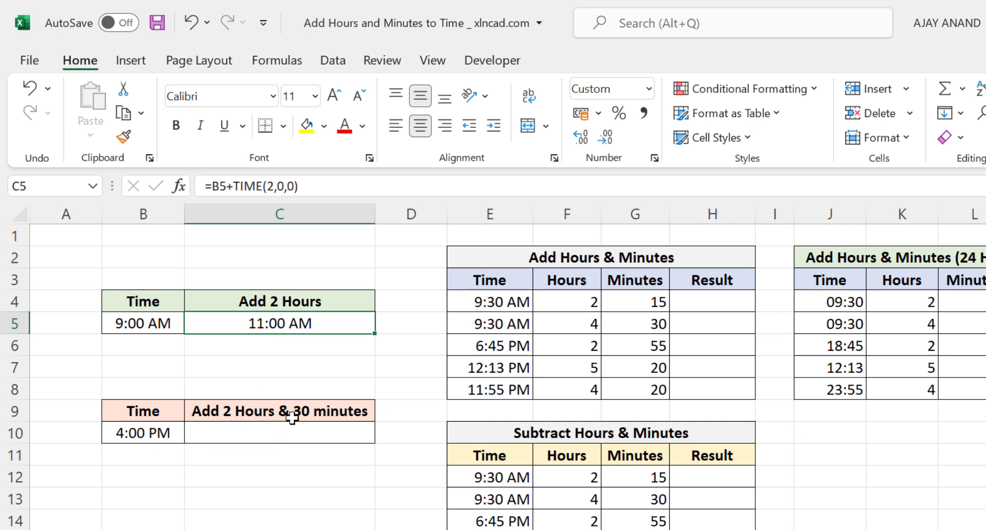
{"action": "left_click", "coordinate": [232, 435]}
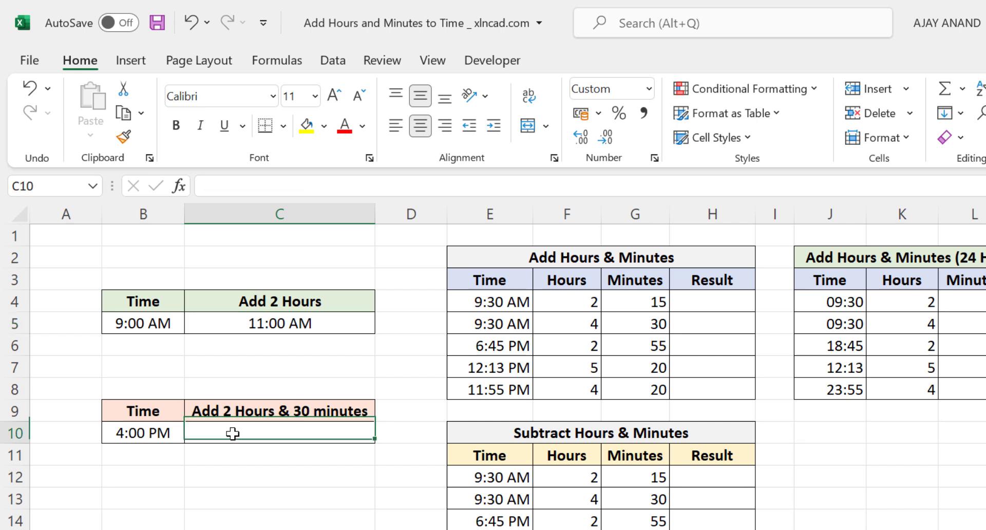
{"action": "type", "text": "="}
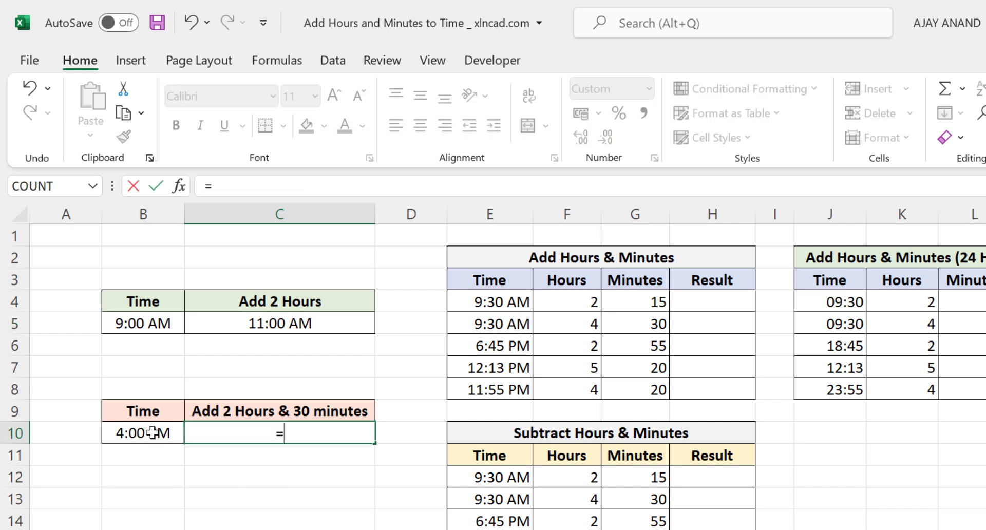
{"action": "left_click", "coordinate": [151, 434]}
{"action": "type", "text": "+"}
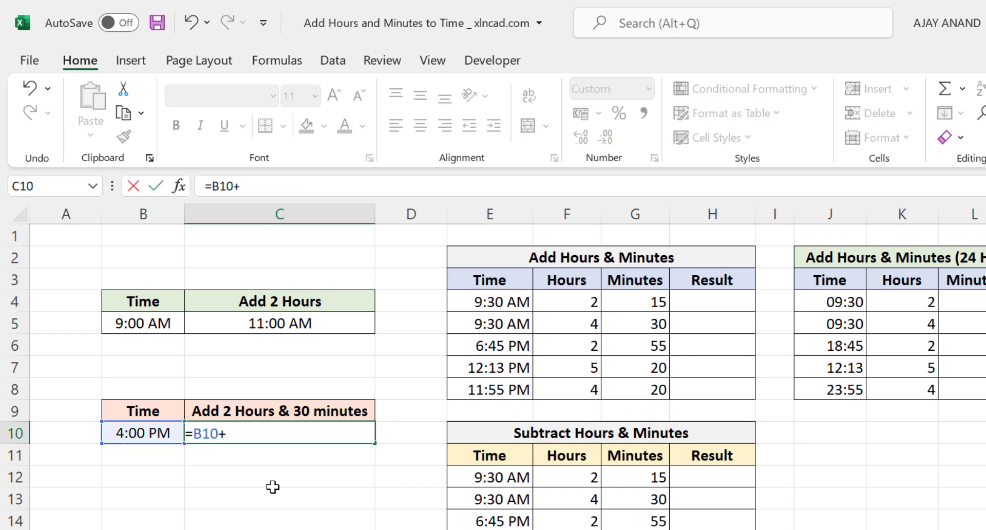
{"action": "type", "text": "TIME(2"}
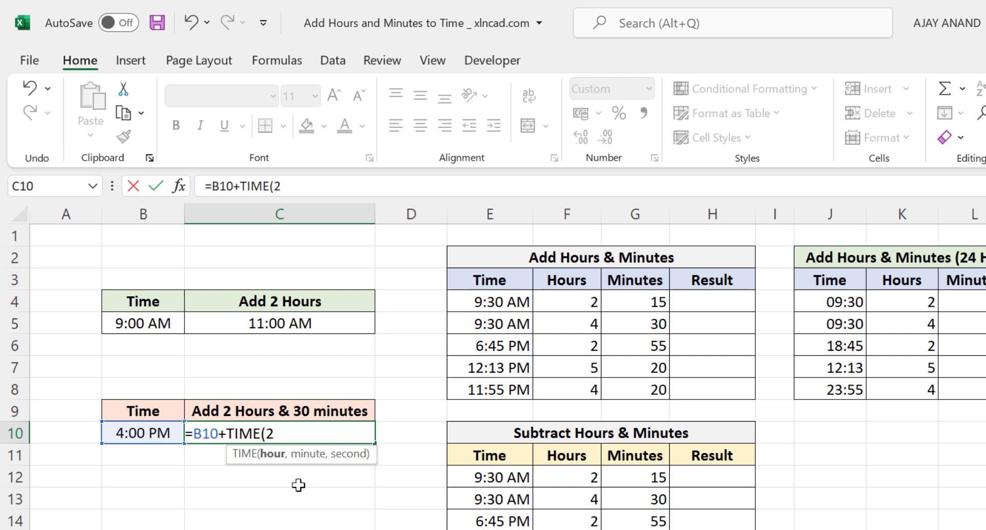
{"action": "type", "text": ",30"}
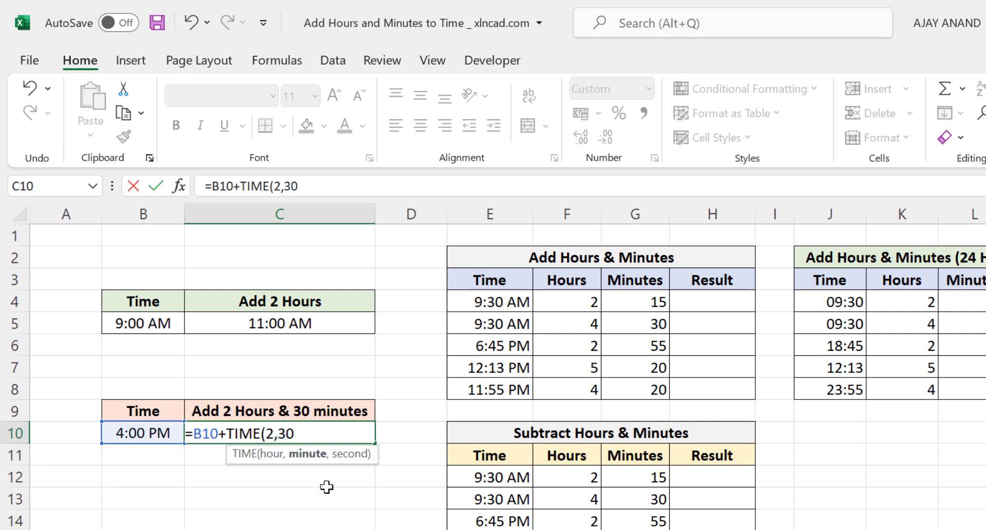
{"action": "type", "text": ",0"}
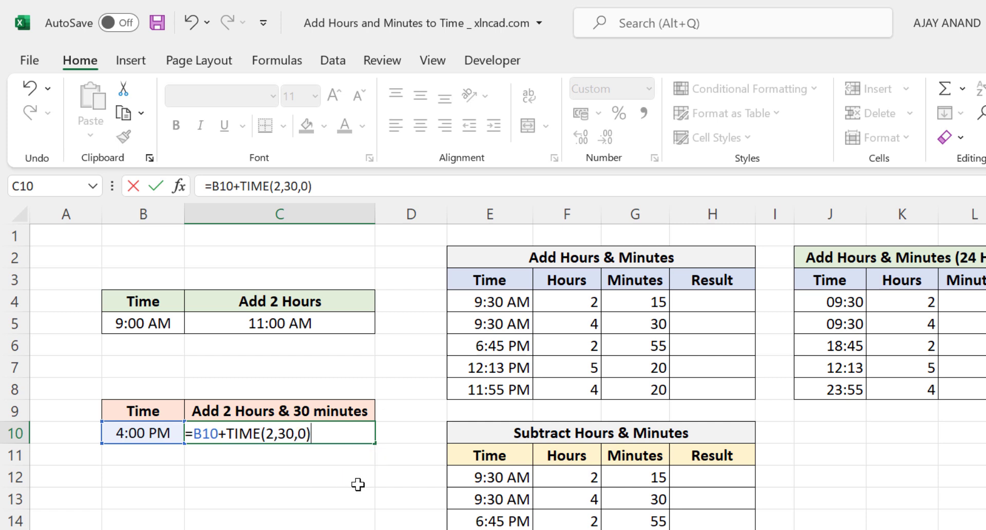
{"action": "key", "text": "Return"}
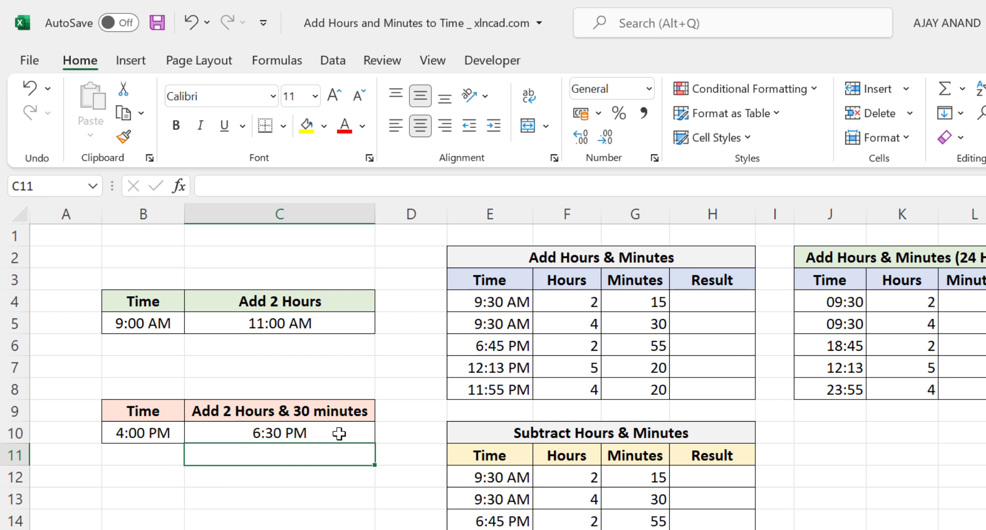
{"action": "left_click", "coordinate": [334, 434]}
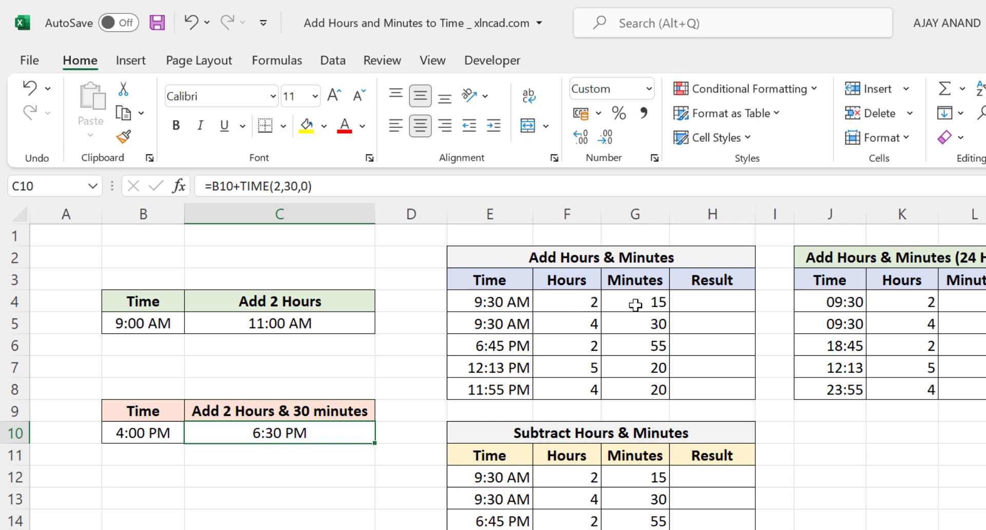
- Enter =E4+TIME(F4,G4,0) in H4 so it shows 11:45 AM
{"action": "left_click", "coordinate": [698, 304]}
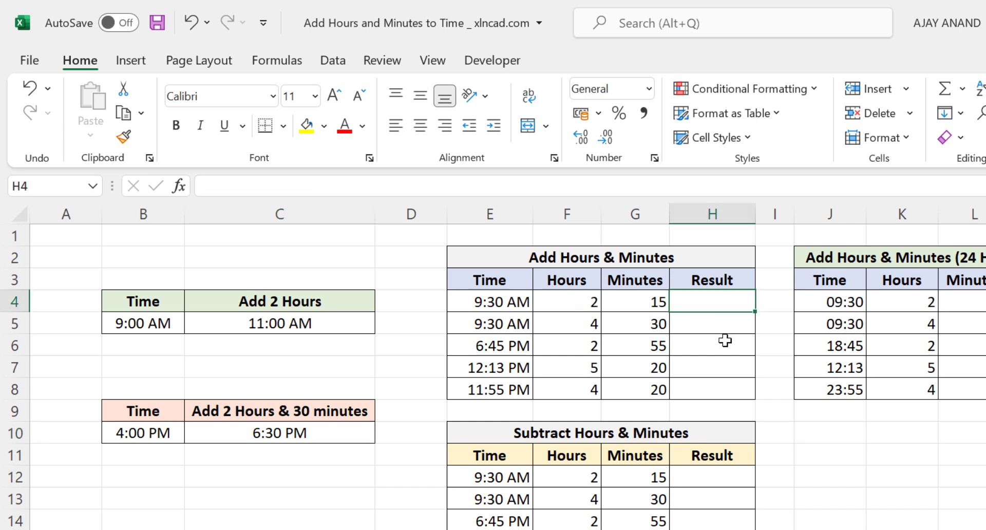
{"action": "type", "text": "="}
{"action": "left_click", "coordinate": [518, 302]}
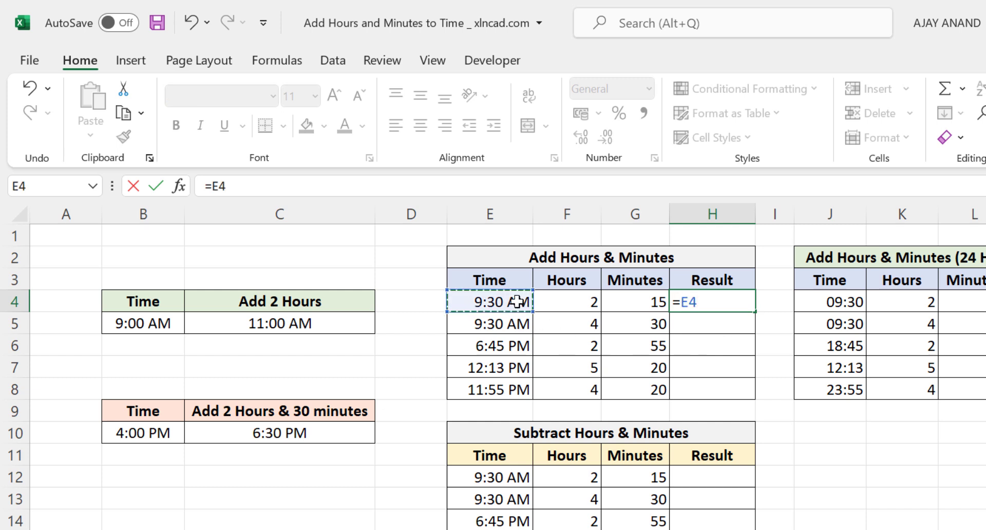
{"action": "type", "text": "+"}
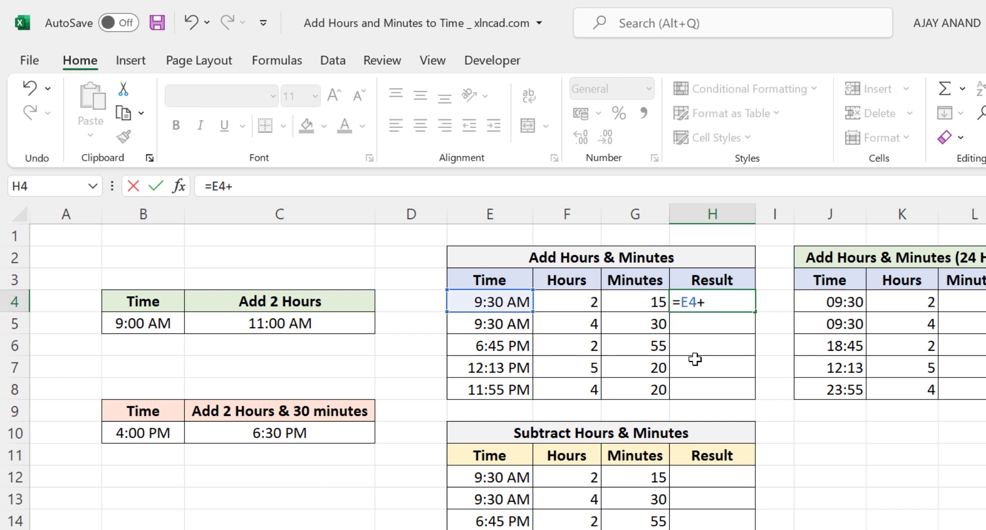
{"action": "type", "text": "TIME"}
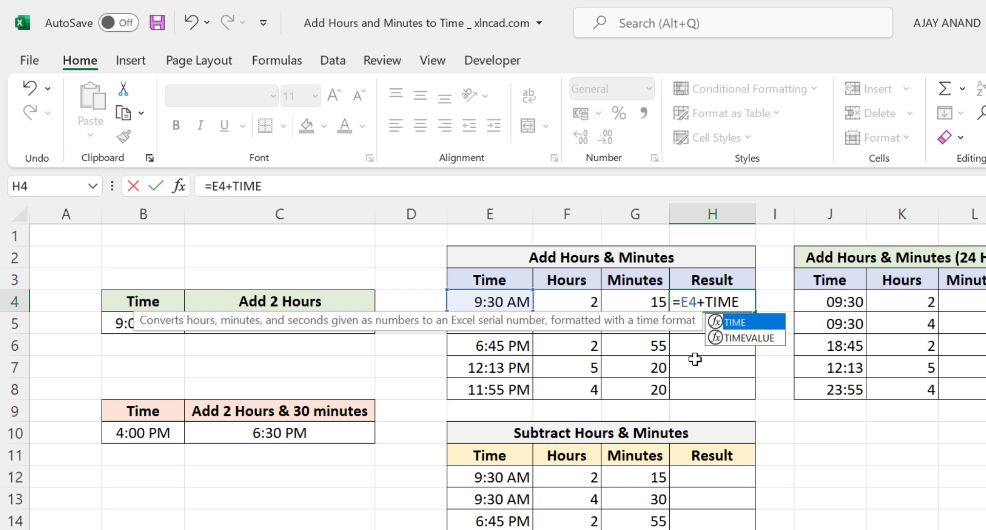
{"action": "type", "text": "("}
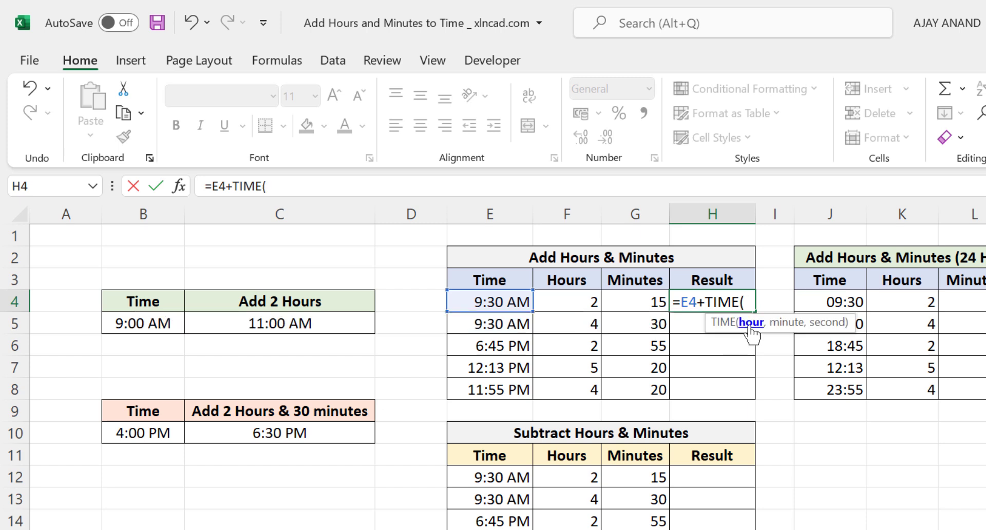
{"action": "left_click", "coordinate": [576, 303]}
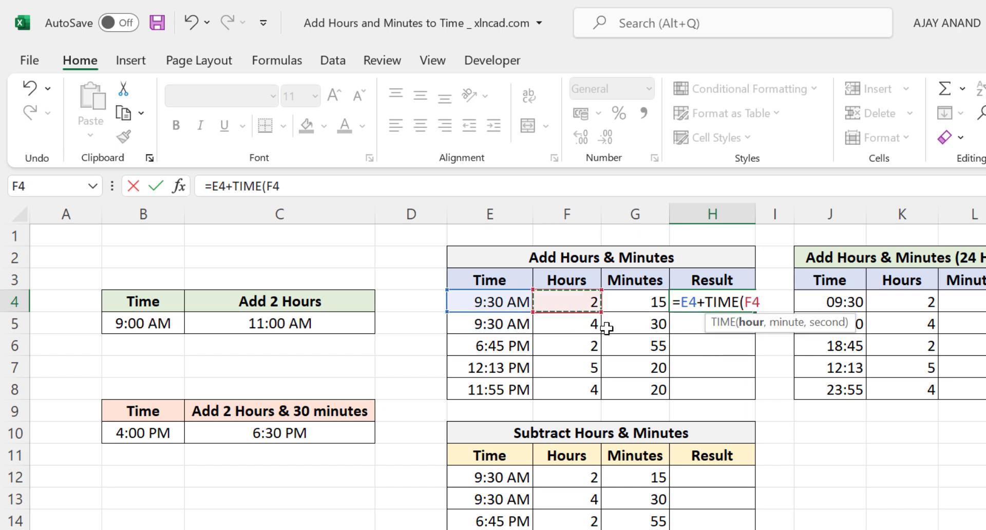
{"action": "type", "text": ","}
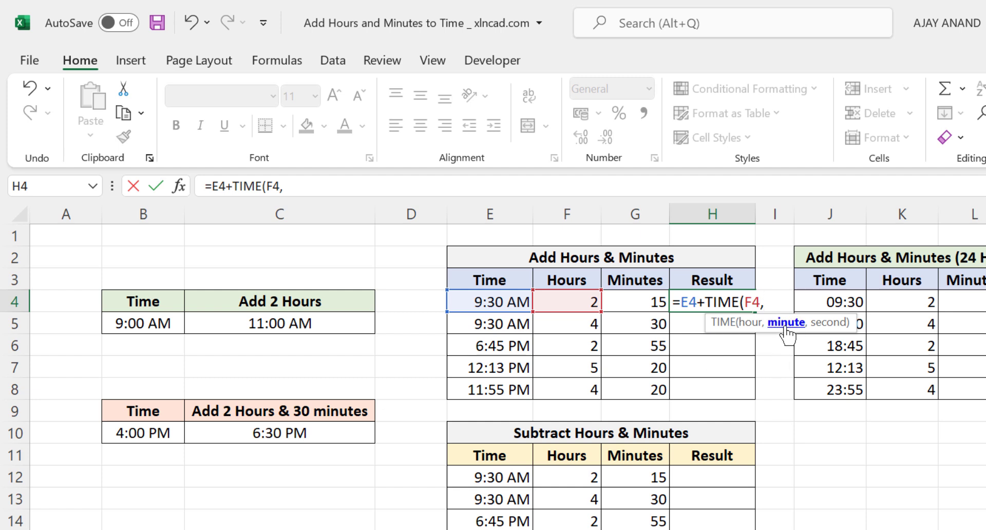
{"action": "left_click", "coordinate": [628, 305]}
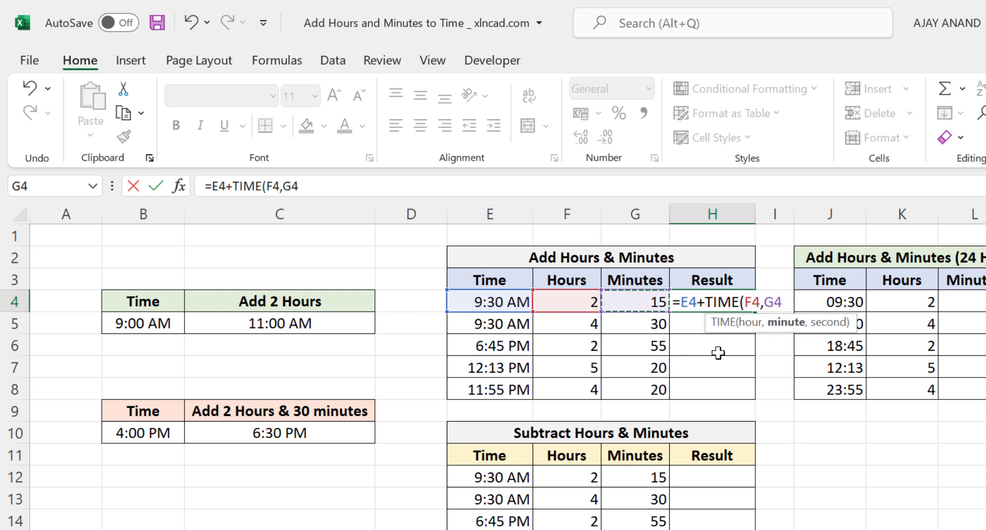
{"action": "type", "text": ",0"}
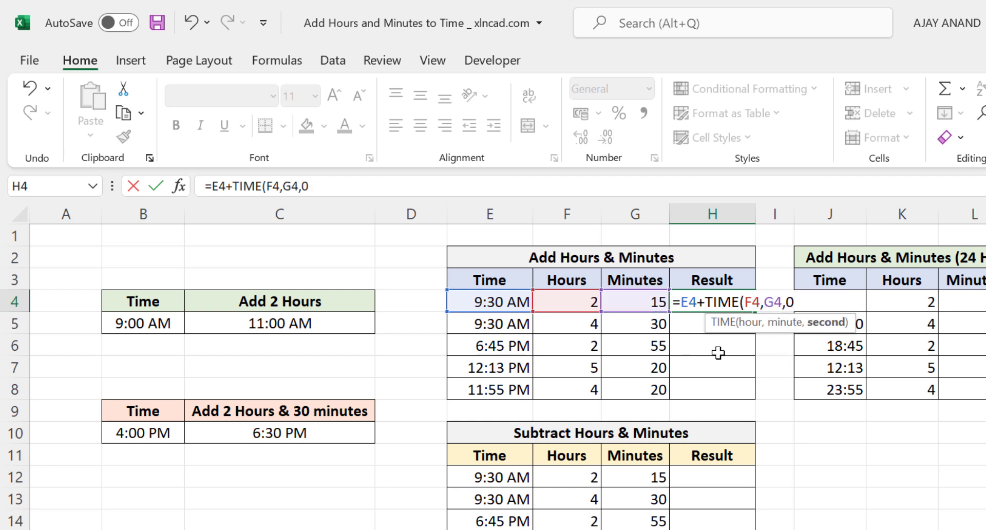
{"action": "type", "text": ")"}
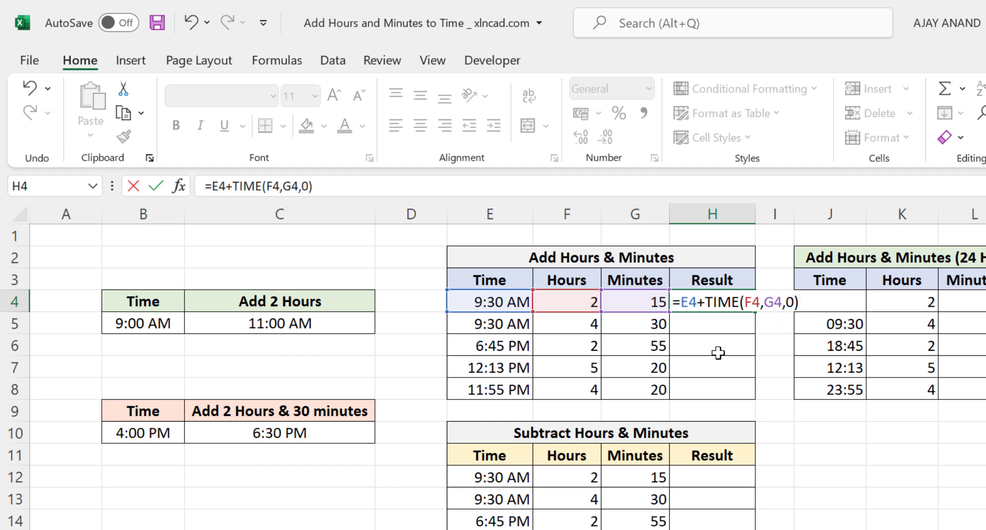
{"action": "key", "text": "Return"}
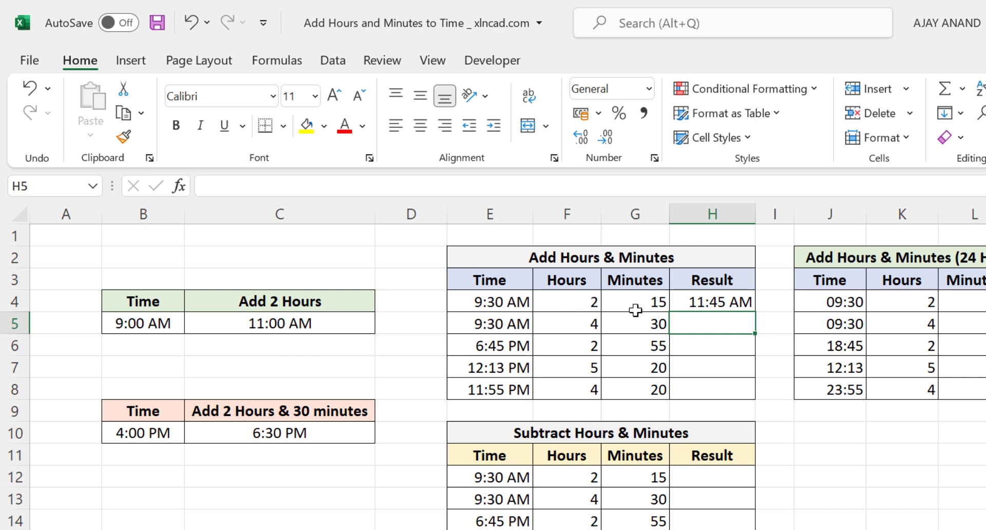
- Fill the H4 formula down through H8 and check the copied results
{"action": "left_click", "coordinate": [701, 302]}
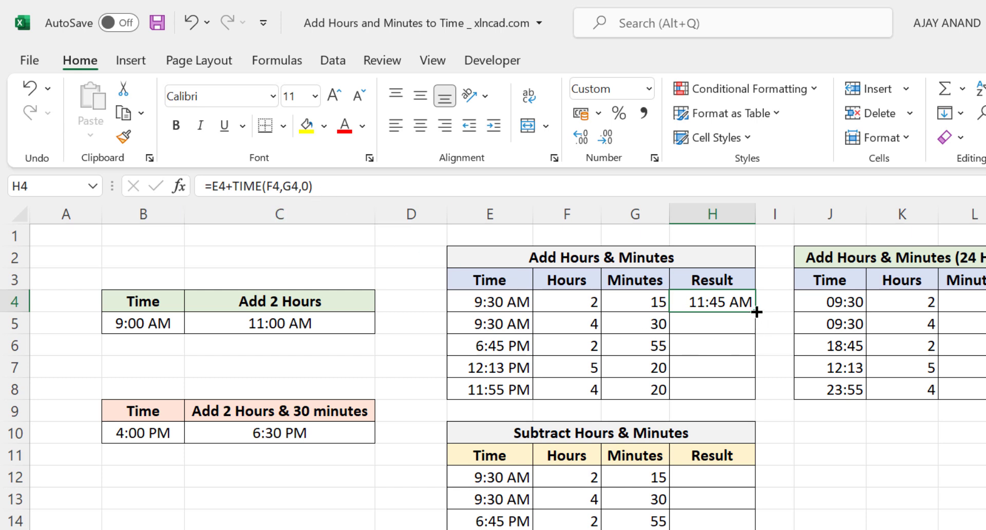
{"action": "left_click_drag", "start_coordinate": [755, 311], "coordinate": [755, 396]}
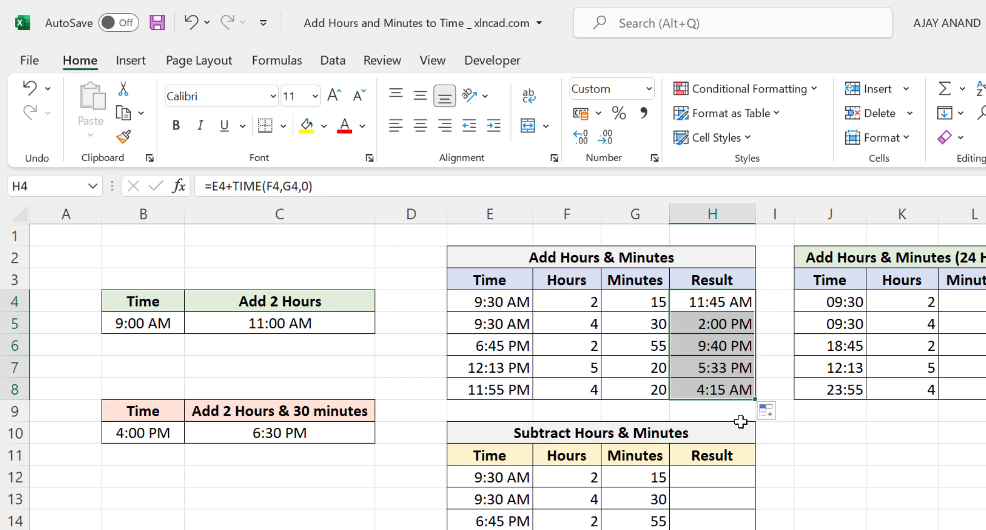
{"action": "left_click", "coordinate": [516, 389]}
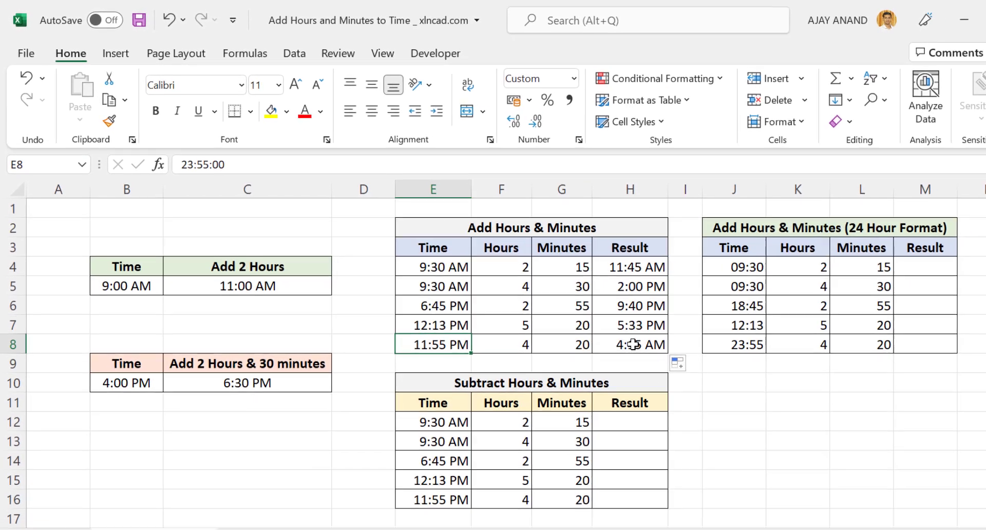
{"action": "left_click", "coordinate": [704, 390]}
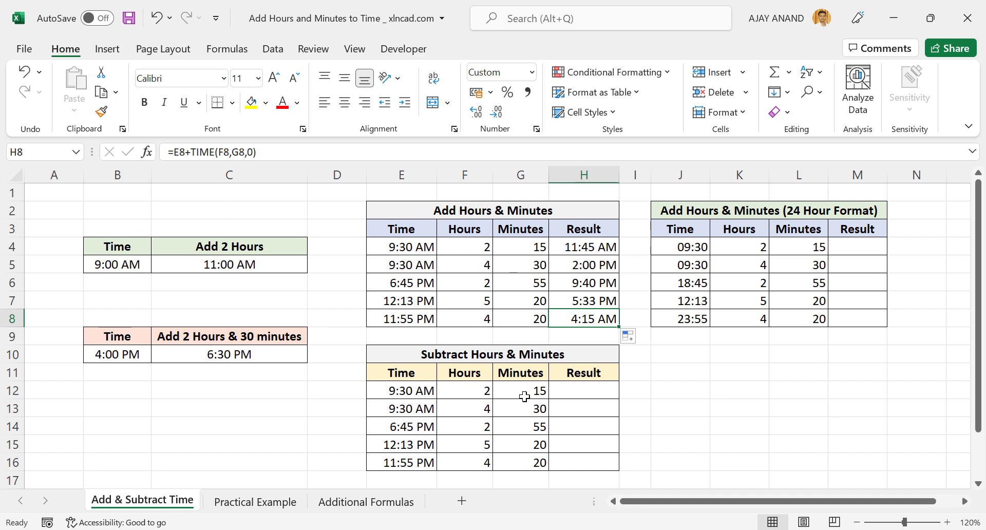
- Enter =E12-TIME(F12,G12,0) in H12 so it shows 7:15 AM
{"action": "left_click", "coordinate": [578, 391]}
{"action": "type", "text": "="}
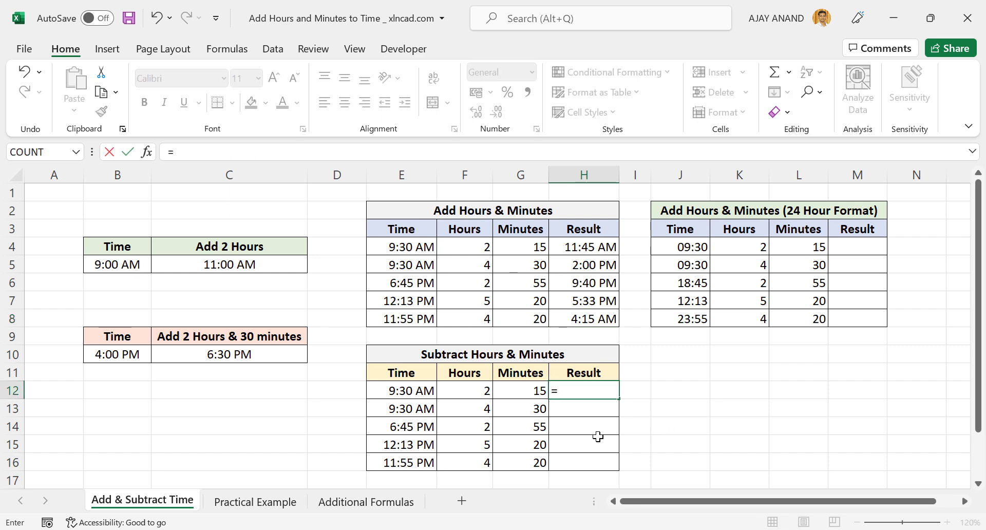
{"action": "left_click", "coordinate": [407, 392]}
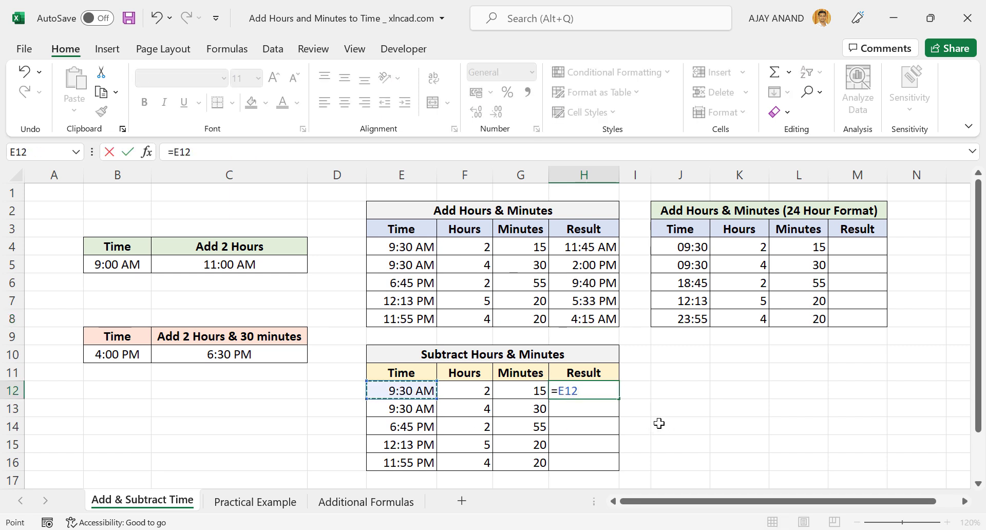
{"action": "type", "text": "-TIME"}
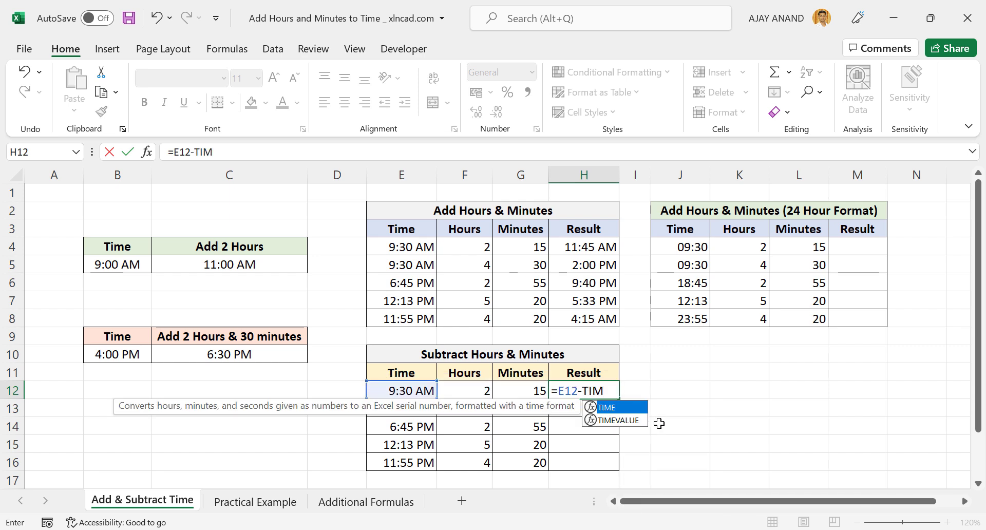
{"action": "type", "text": "("}
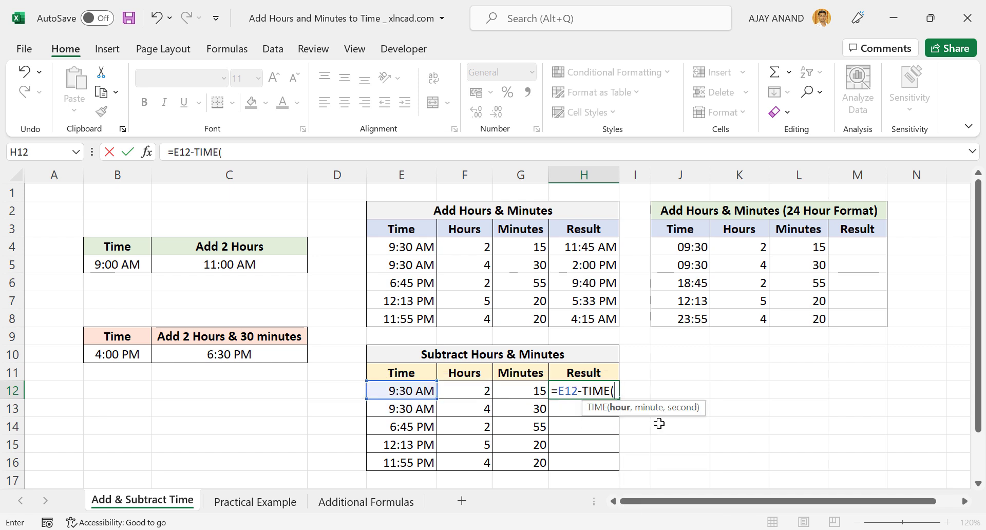
{"action": "left_click", "coordinate": [476, 396]}
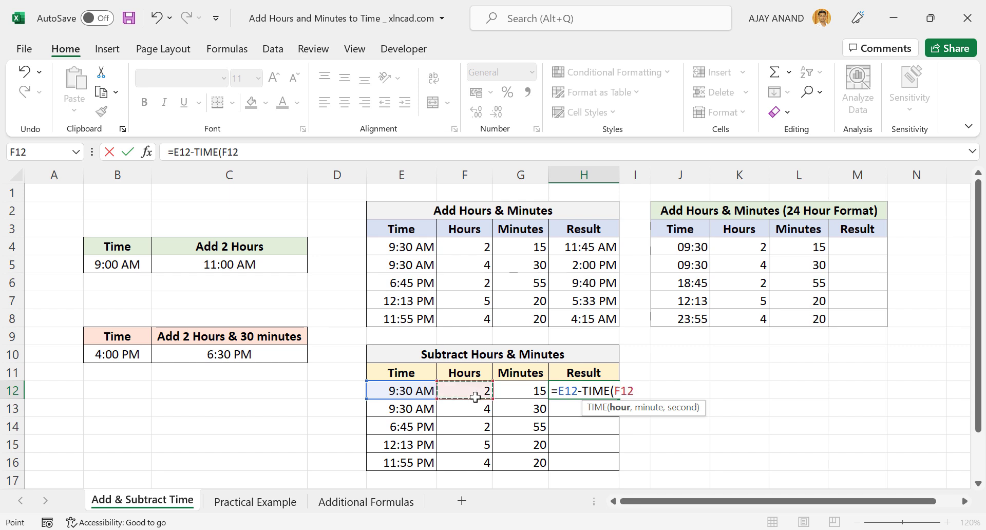
{"action": "type", "text": ","}
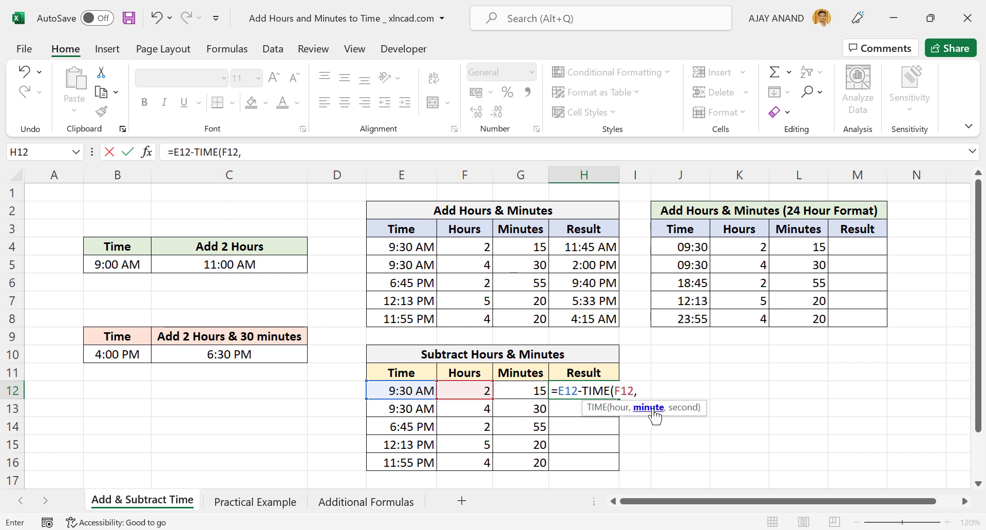
{"action": "left_click", "coordinate": [527, 391]}
{"action": "type", "text": ",0"}
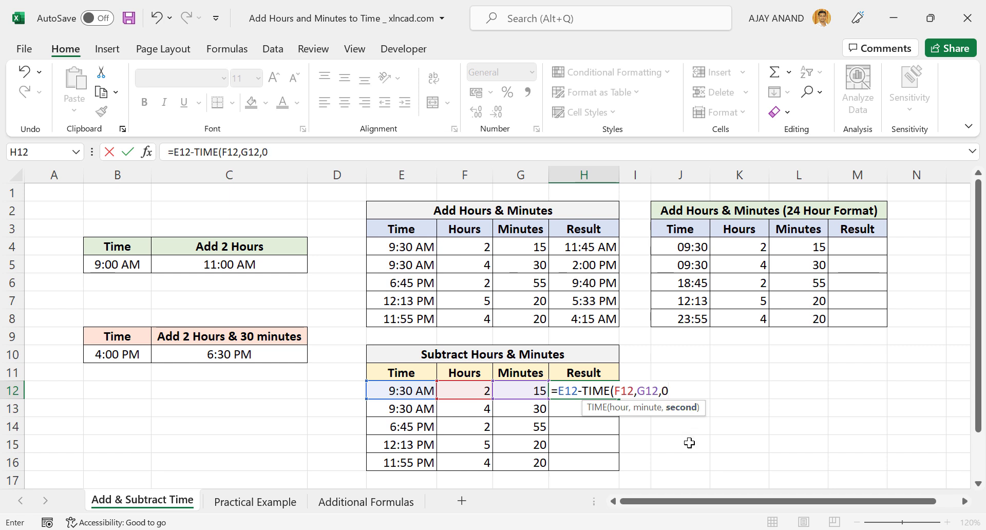
{"action": "type", "text": ")"}
{"action": "key", "text": "Return"}
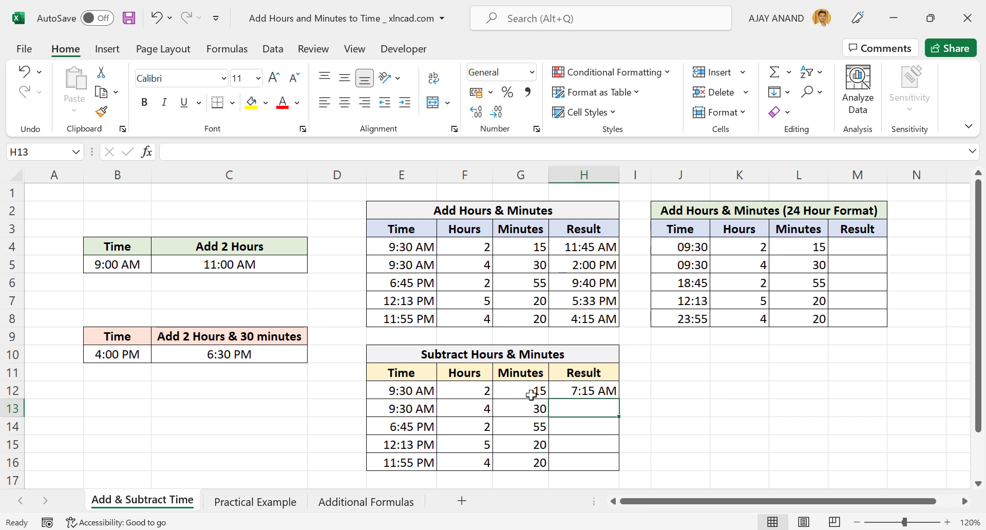
- Fill the H12 formula down through H16 and check the results
{"action": "left_click", "coordinate": [570, 391]}
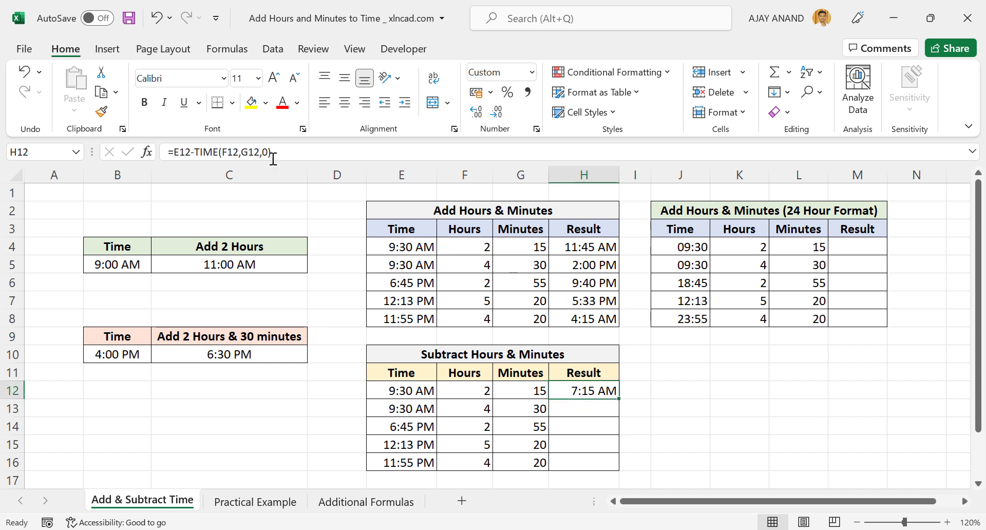
{"action": "left_click_drag", "start_coordinate": [618, 398], "coordinate": [627, 465]}
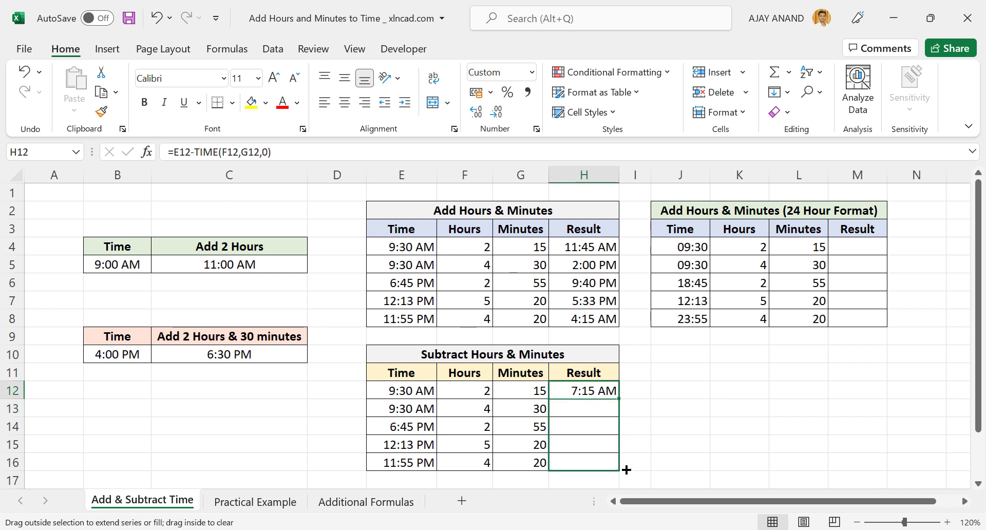
{"action": "left_click", "coordinate": [591, 460]}
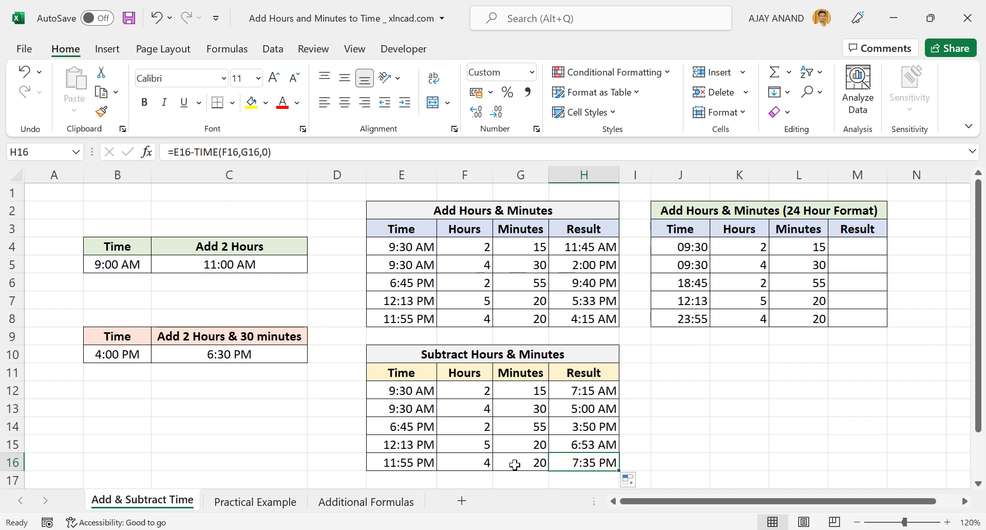
{"action": "left_click", "coordinate": [405, 250]}
- Inspect the stored times in E5, E6 (18:45:00), J4 and J5
{"action": "left_click", "coordinate": [410, 263]}
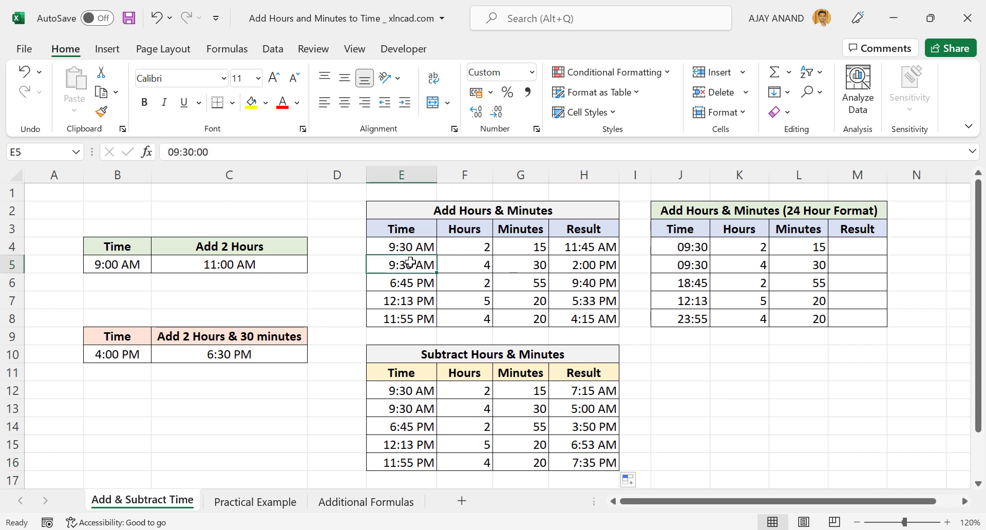
{"action": "left_click", "coordinate": [415, 283]}
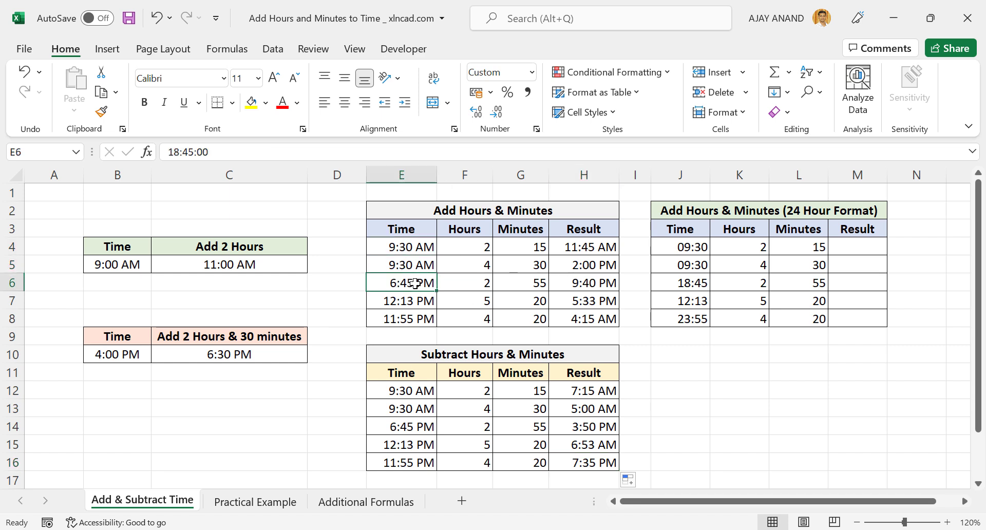
{"action": "left_click", "coordinate": [690, 248]}
{"action": "left_click", "coordinate": [691, 265]}
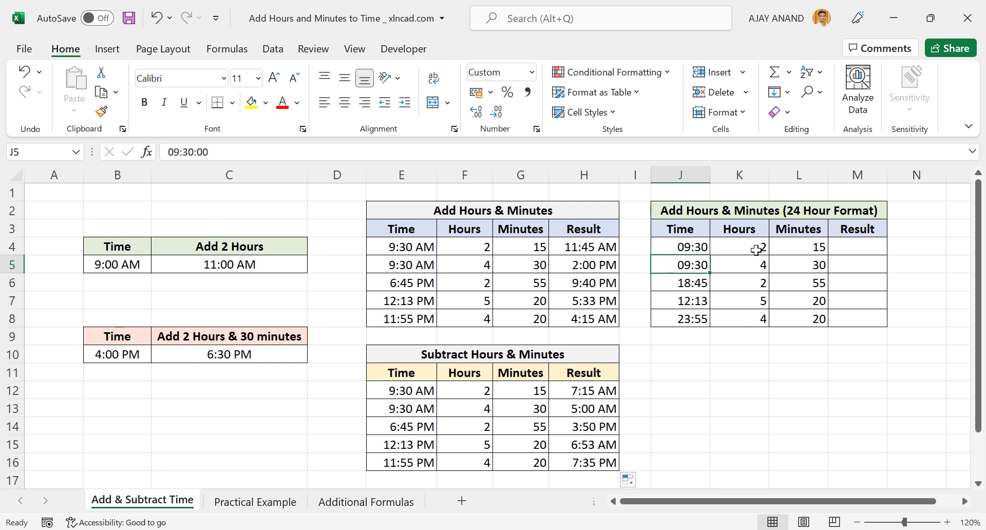
- Enter =J4+TIME(K4,L4,0) in M4 to get 11:45
{"action": "left_click", "coordinate": [848, 248]}
{"action": "type", "text": "="}
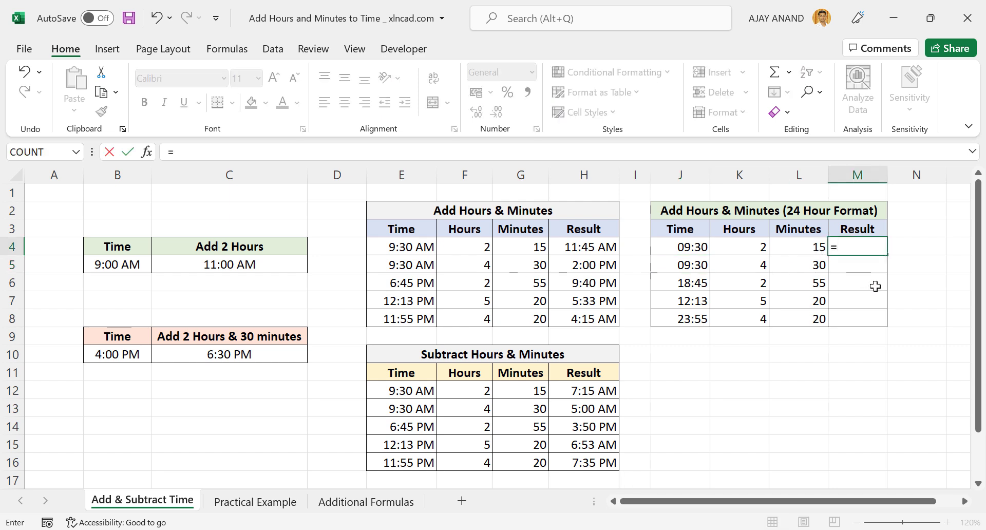
{"action": "left_click", "coordinate": [698, 247]}
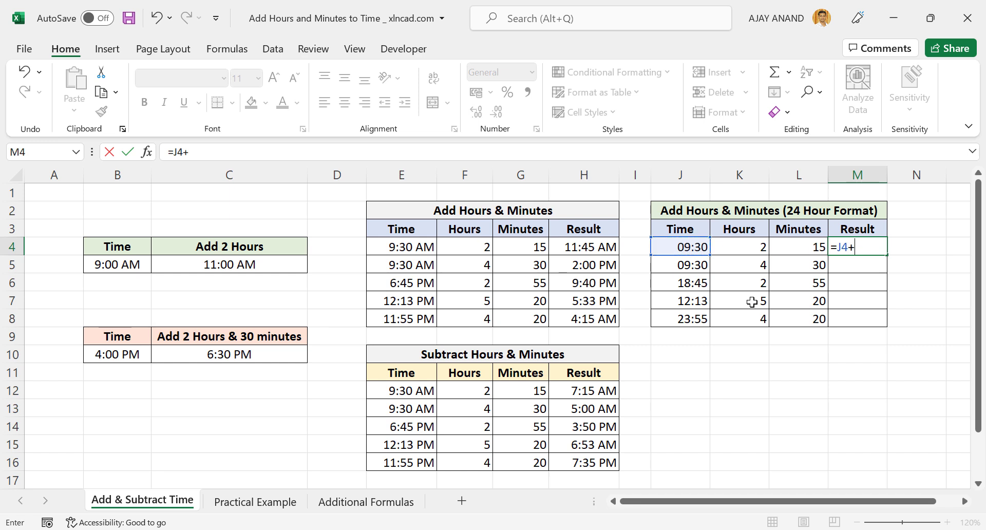
{"action": "type", "text": "TIME("}
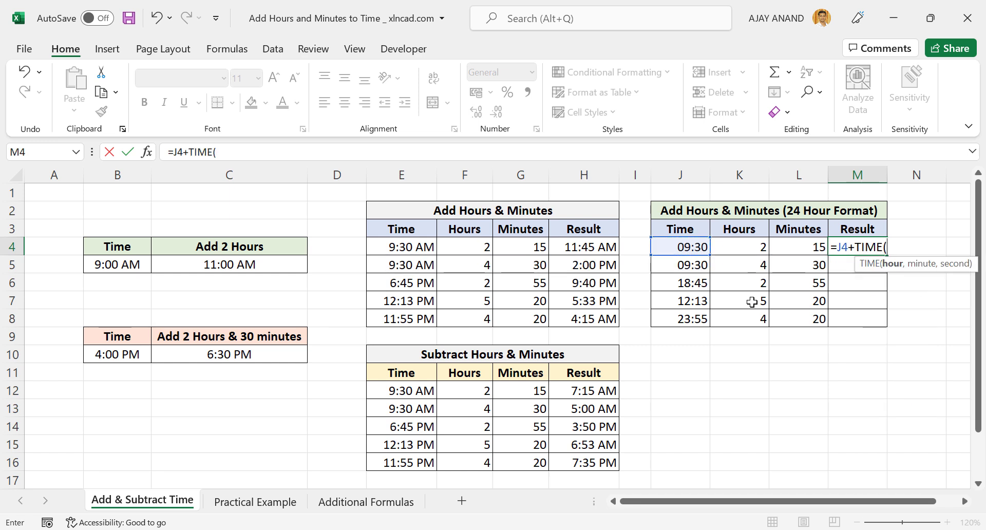
{"action": "left_click", "coordinate": [735, 248]}
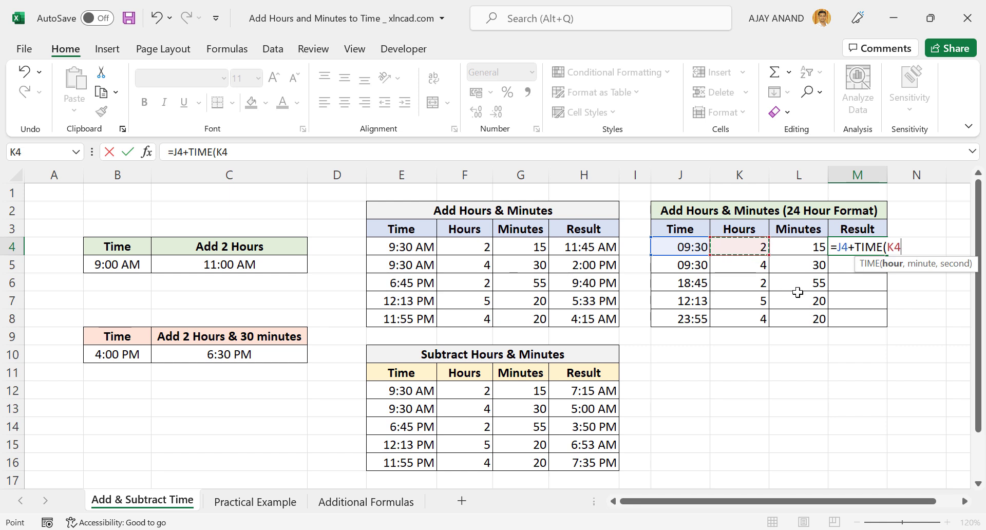
{"action": "type", "text": ","}
{"action": "left_click", "coordinate": [784, 250]}
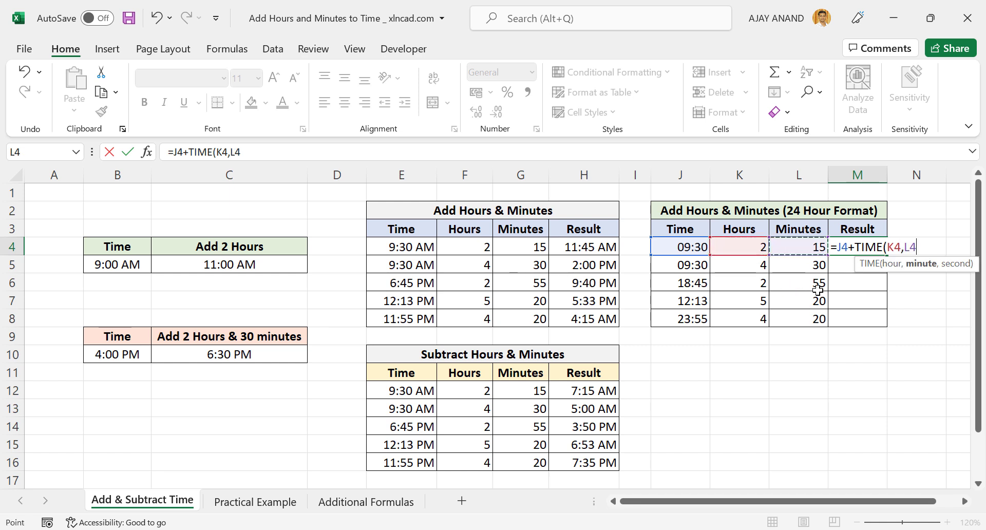
{"action": "type", "text": ",0"}
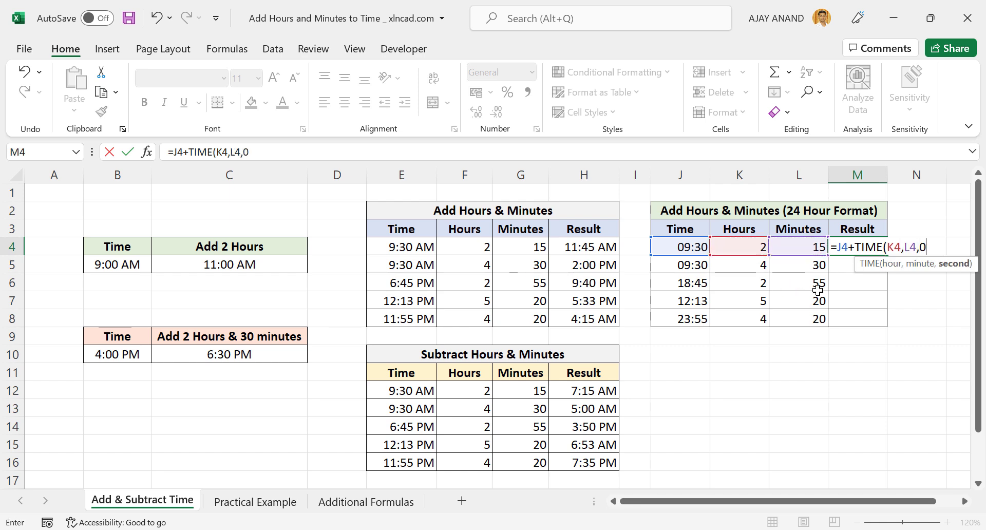
{"action": "type", "text": ")"}
{"action": "key", "text": "Return"}
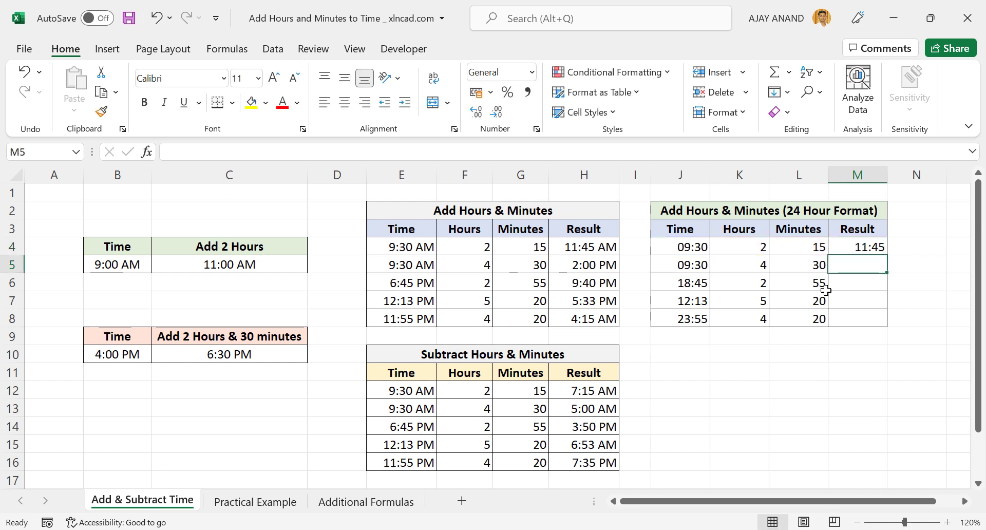
- Fill the M4 formula down through M8 and check the row 7 copy
{"action": "left_click", "coordinate": [882, 249]}
{"action": "left_click_drag", "start_coordinate": [887, 256], "coordinate": [888, 322]}
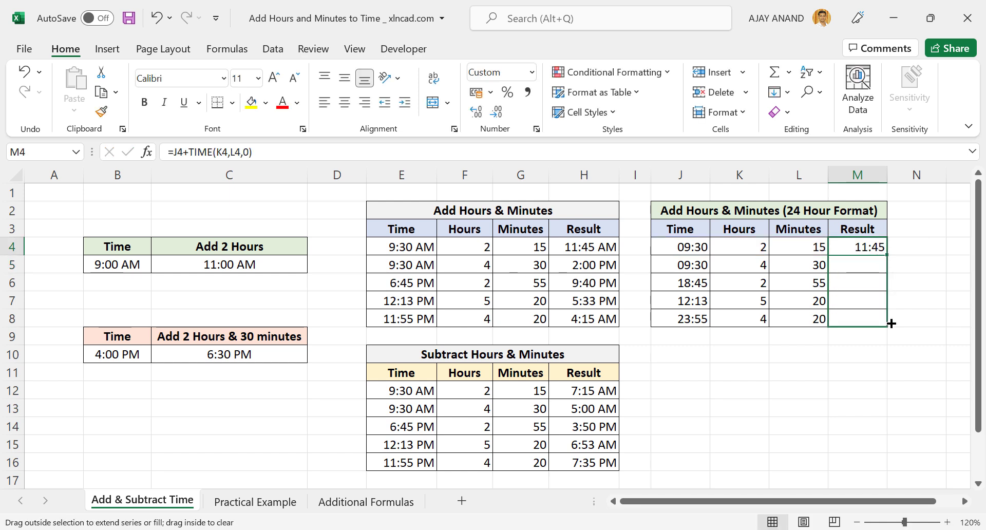
{"action": "left_click", "coordinate": [842, 304]}
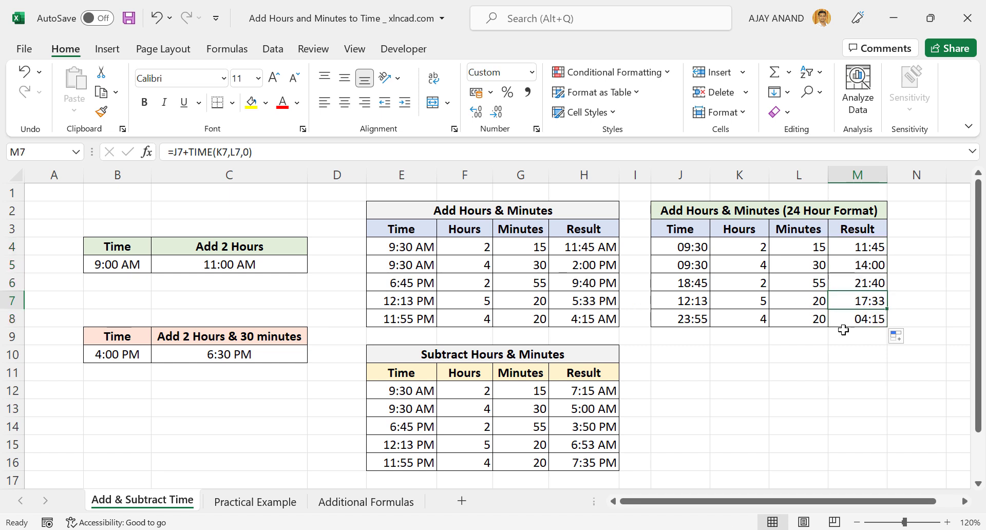
- Review C5's two-hour formula, then switch to the Practical Example sheet
{"action": "left_click", "coordinate": [270, 264]}
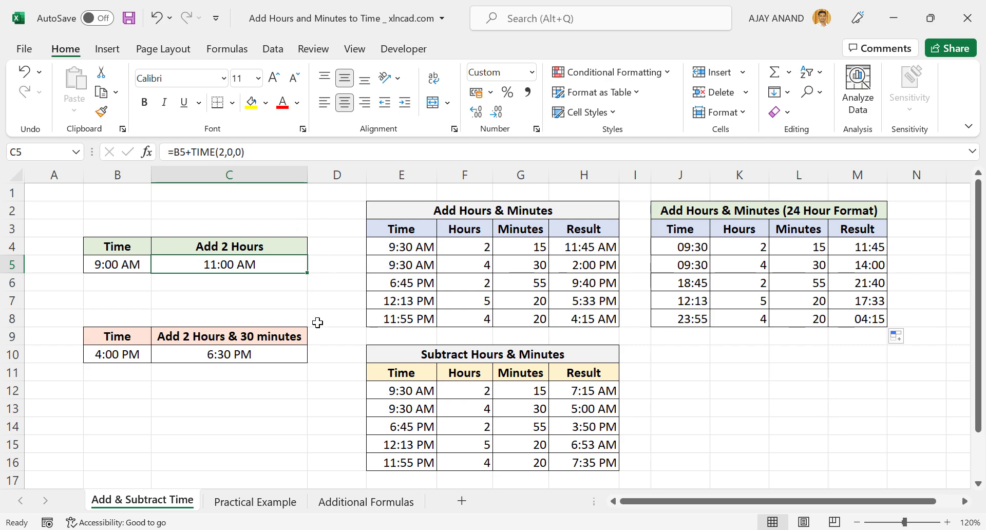
{"action": "left_click", "coordinate": [240, 502]}
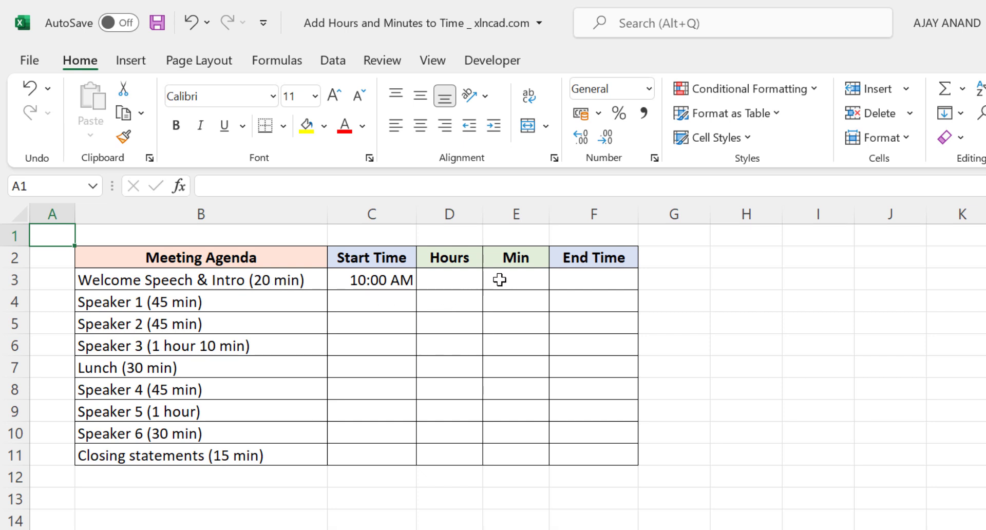
- Enter durations for welcome (0/20), Speakers 1 and 2 (0/45), and Speaker 3 (1/10)
{"action": "left_click", "coordinate": [446, 282]}
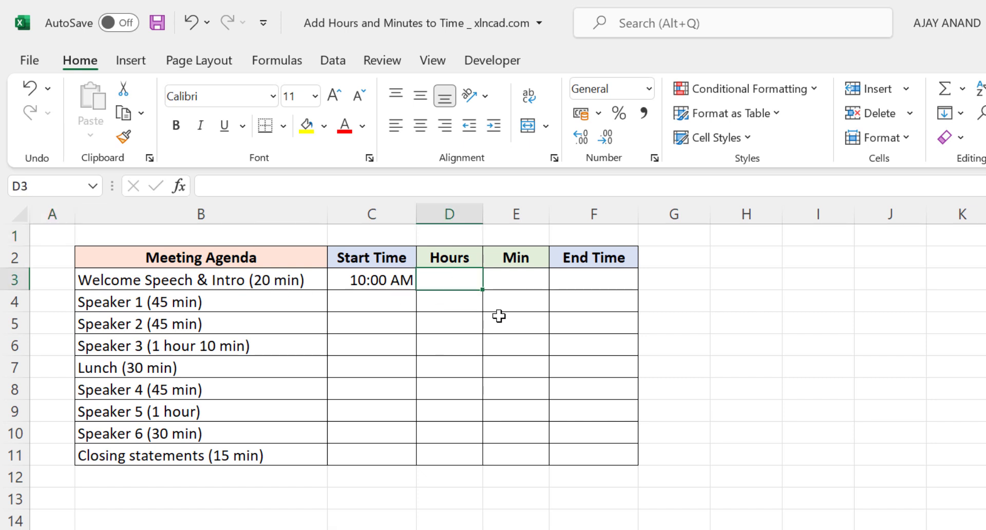
{"action": "type", "text": "0"}
{"action": "key", "text": "Tab"}
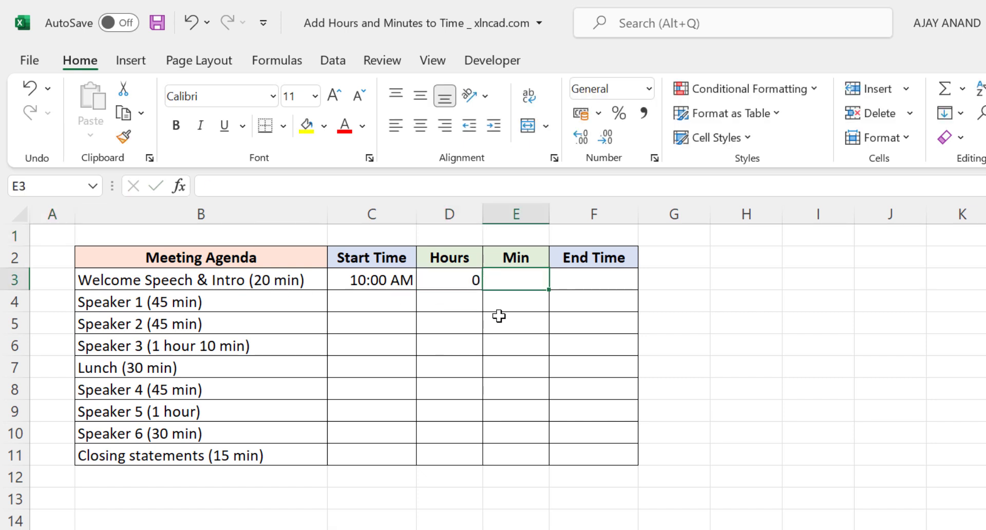
{"action": "type", "text": "20"}
{"action": "key", "text": "Return"}
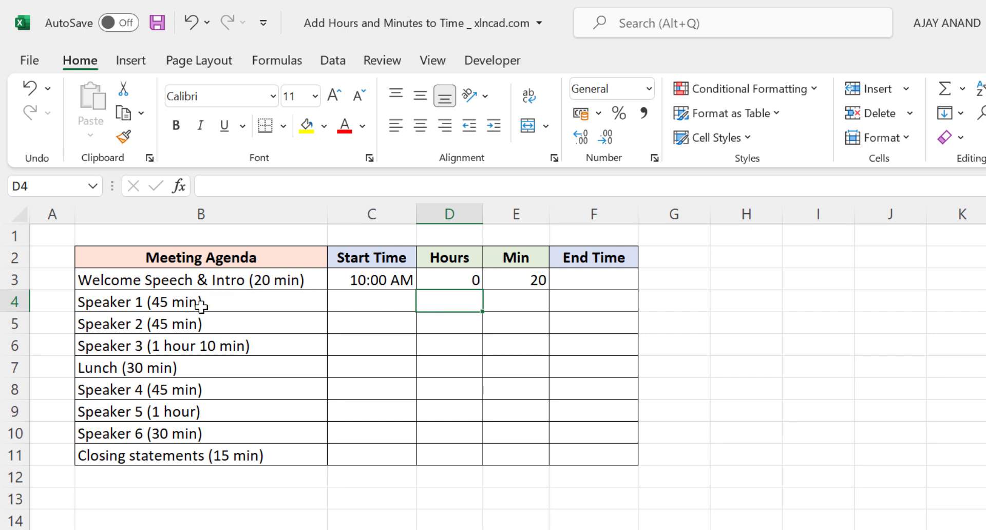
{"action": "type", "text": "0"}
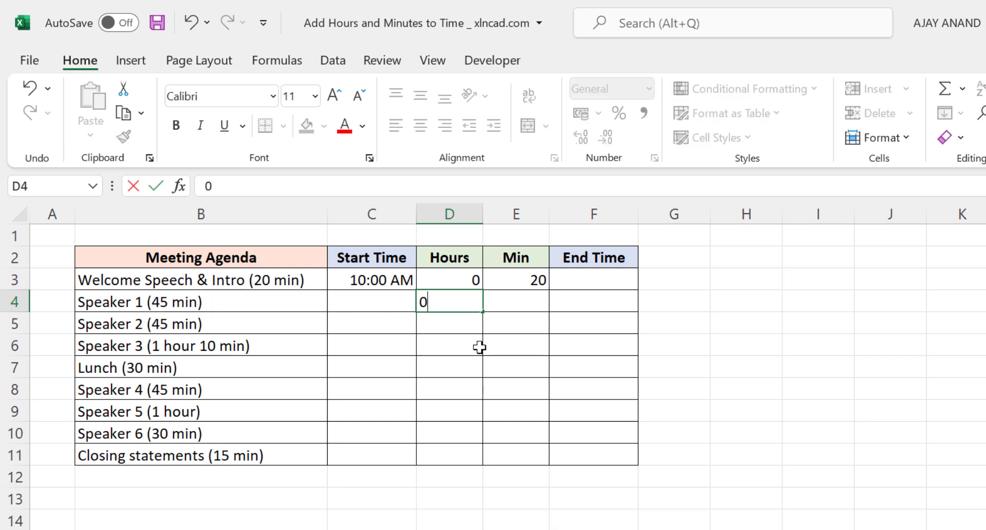
{"action": "key", "text": "Tab"}
{"action": "type", "text": "45"}
{"action": "key", "text": "Return"}
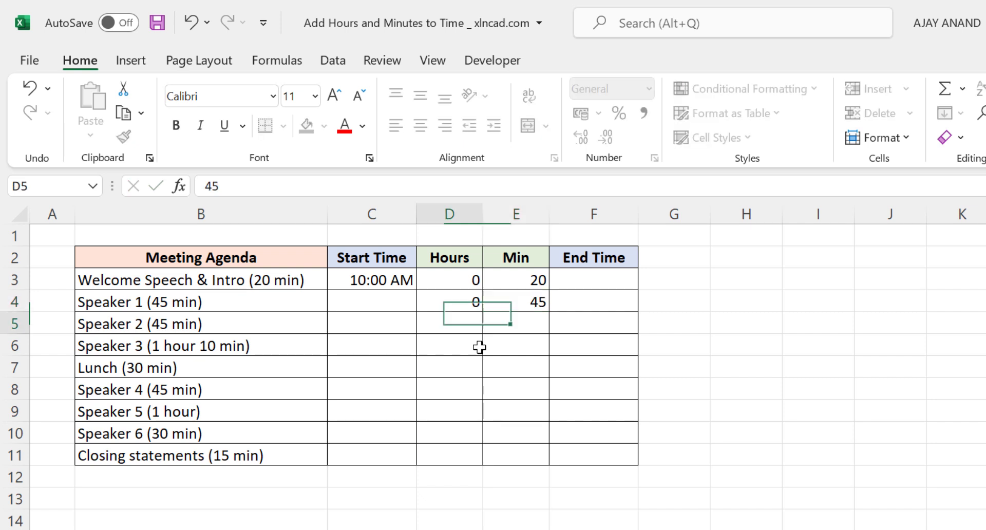
{"action": "type", "text": "0"}
{"action": "key", "text": "Tab"}
{"action": "type", "text": "45"}
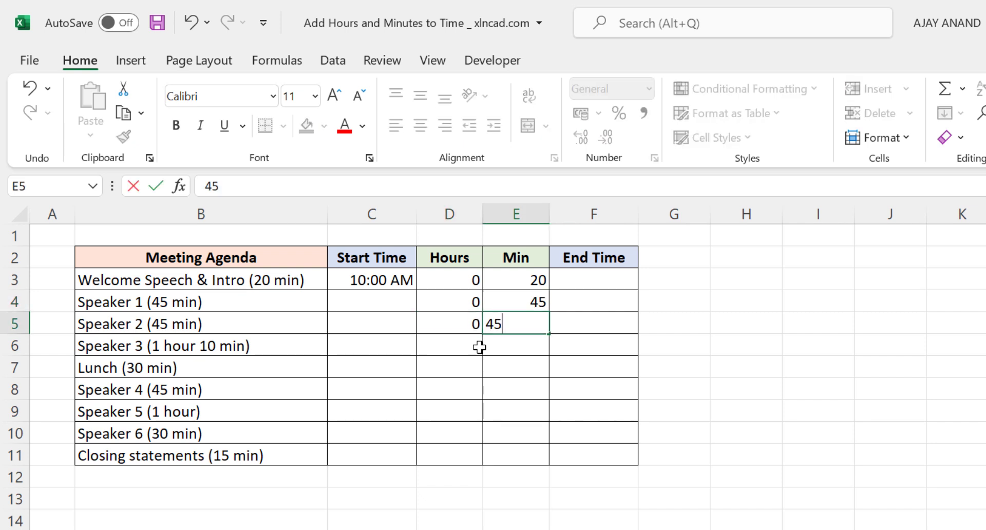
{"action": "key", "text": "Return"}
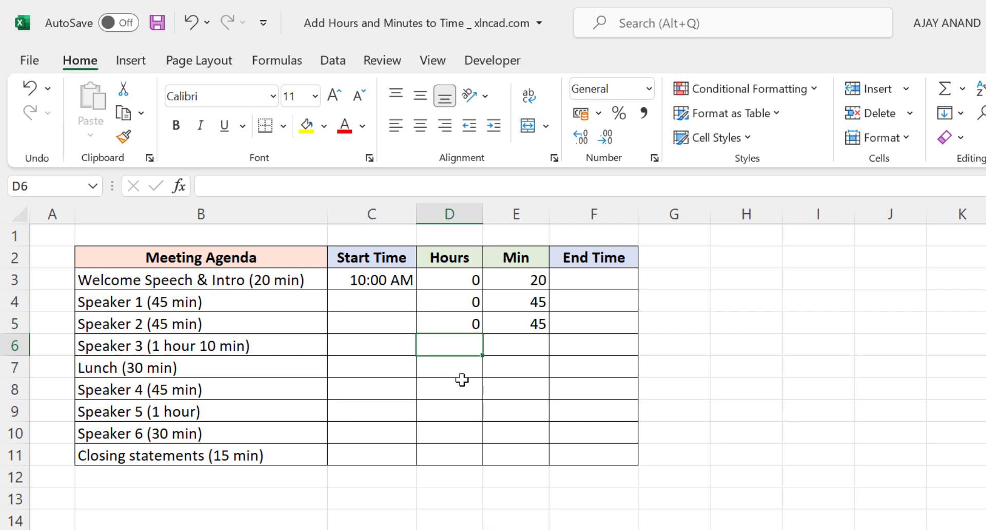
{"action": "type", "text": "1"}
{"action": "key", "text": "Tab"}
{"action": "type", "text": "10"}
{"action": "key", "text": "Return"}
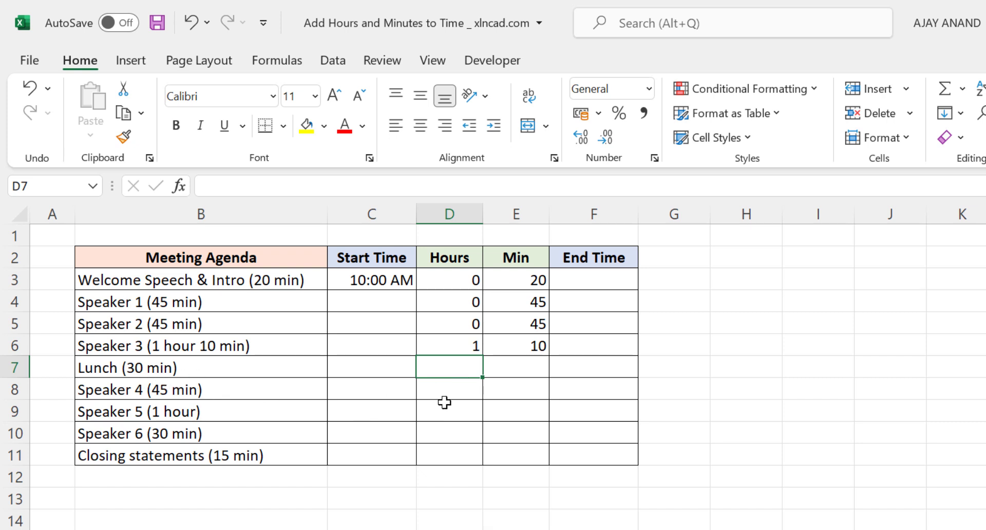
- Enter durations for Lunch 0/30, Speaker 4 0/45, Speaker 5 1/0, Speaker 6 0/30, Closing 0/15
{"action": "type", "text": "0"}
{"action": "key", "text": "Tab"}
{"action": "type", "text": "30"}
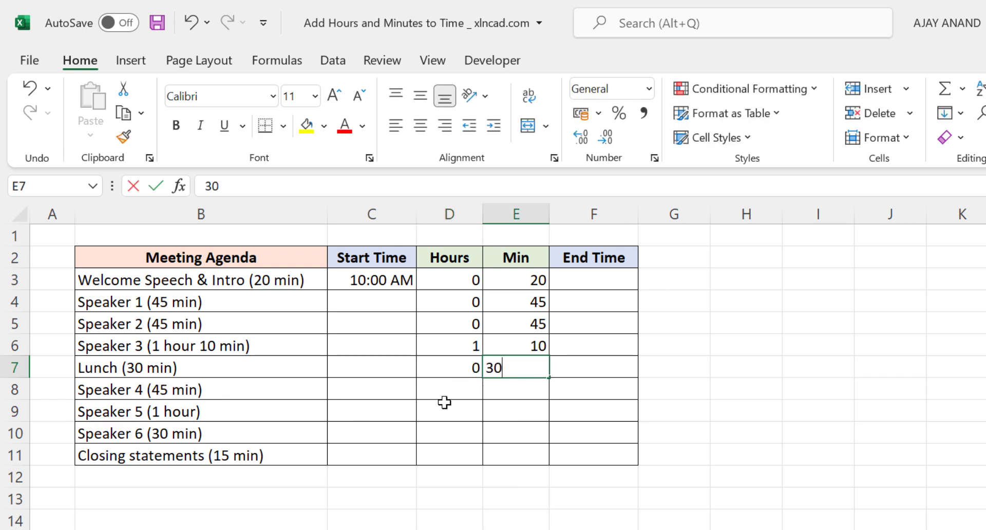
{"action": "key", "text": "Return"}
{"action": "type", "text": "0"}
{"action": "key", "text": "Tab"}
{"action": "type", "text": "4"}
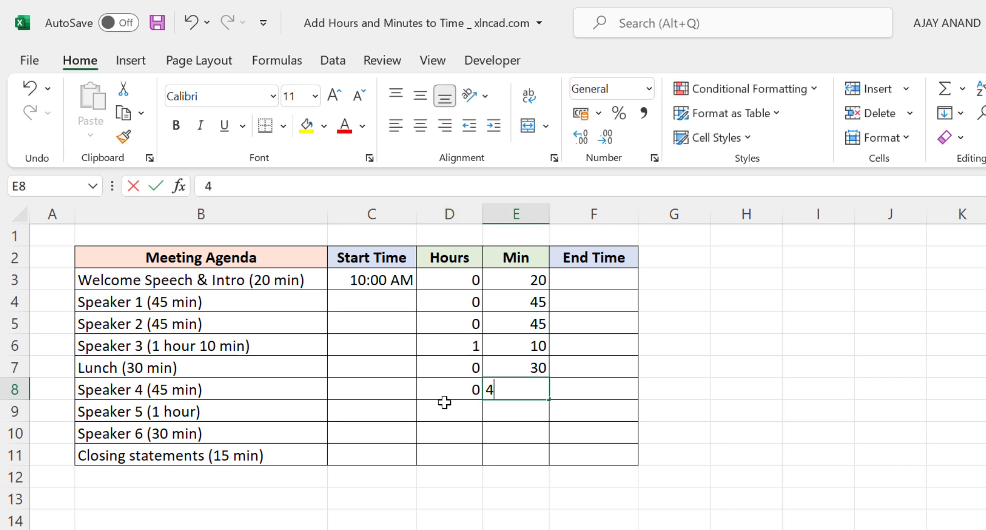
{"action": "type", "text": "5"}
{"action": "key", "text": "Return"}
{"action": "type", "text": "1"}
{"action": "key", "text": "Tab"}
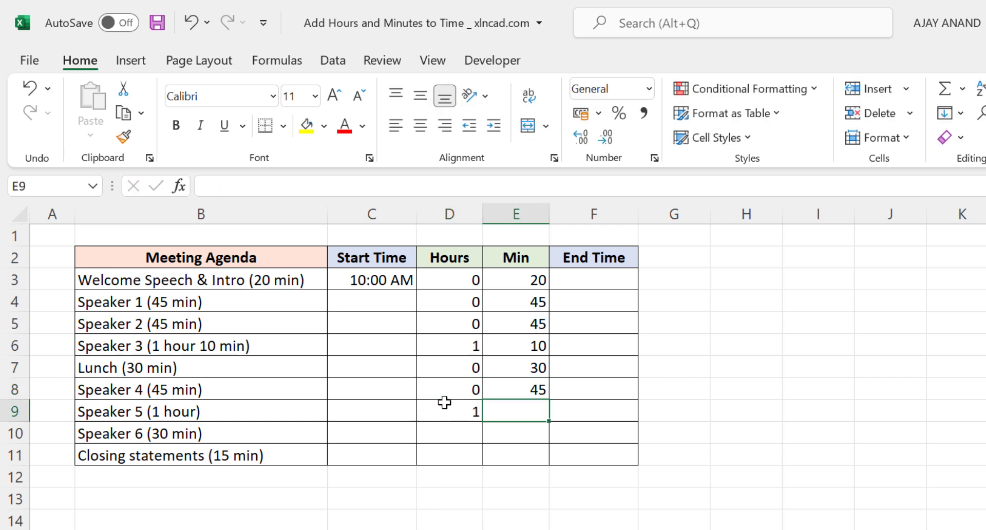
{"action": "type", "text": "0"}
{"action": "key", "text": "Return"}
{"action": "type", "text": "0"}
{"action": "key", "text": "Tab"}
{"action": "type", "text": "3"}
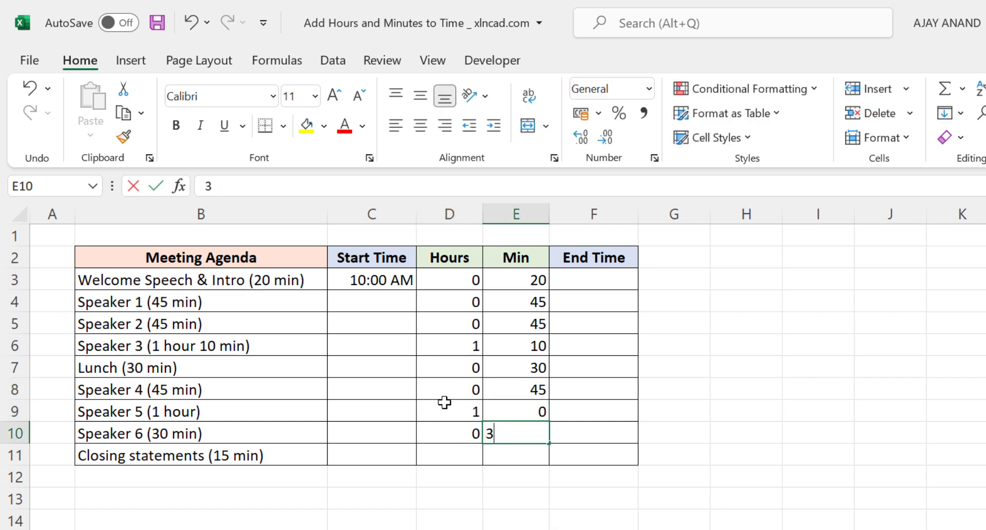
{"action": "type", "text": "0"}
{"action": "key", "text": "Return"}
{"action": "type", "text": "0"}
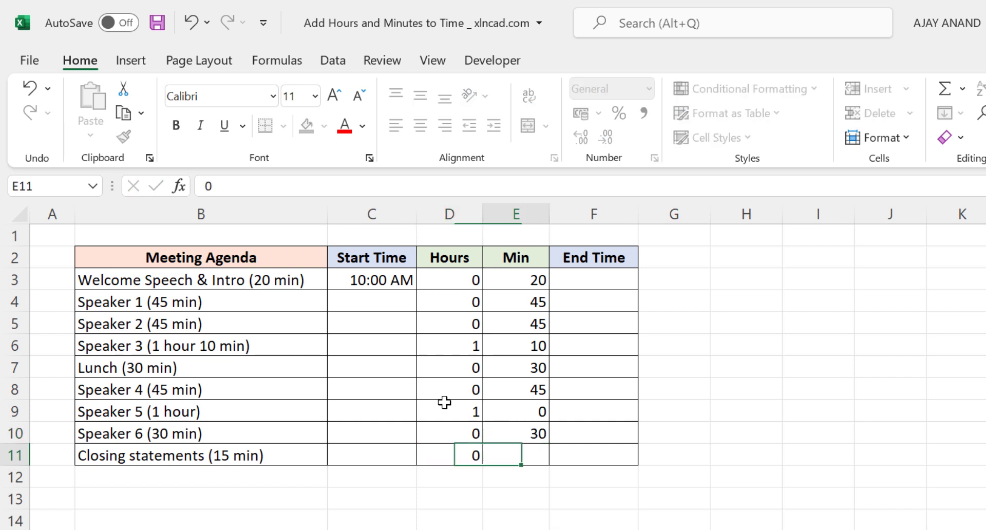
{"action": "key", "text": "Tab"}
{"action": "type", "text": "15"}
{"action": "key", "text": "Tab"}
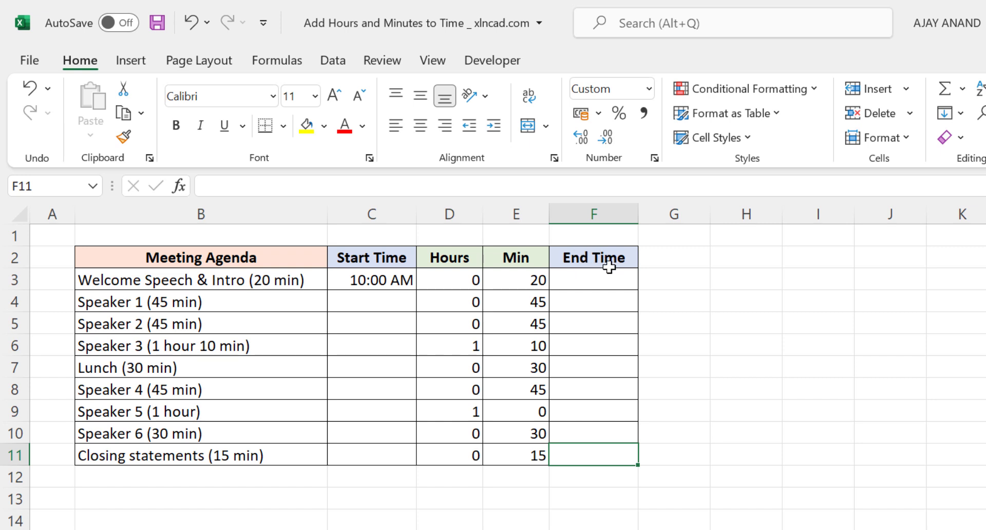
- Enter =C3+TIME(D3,E3,0) in F3 for the welcome speech's end time
{"action": "left_click", "coordinate": [577, 285]}
{"action": "type", "text": "="}
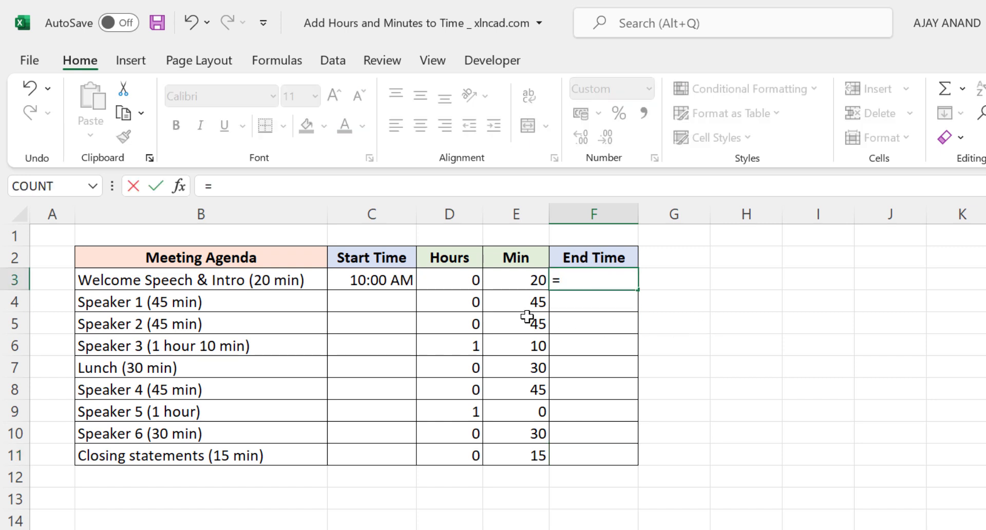
{"action": "left_click", "coordinate": [403, 282]}
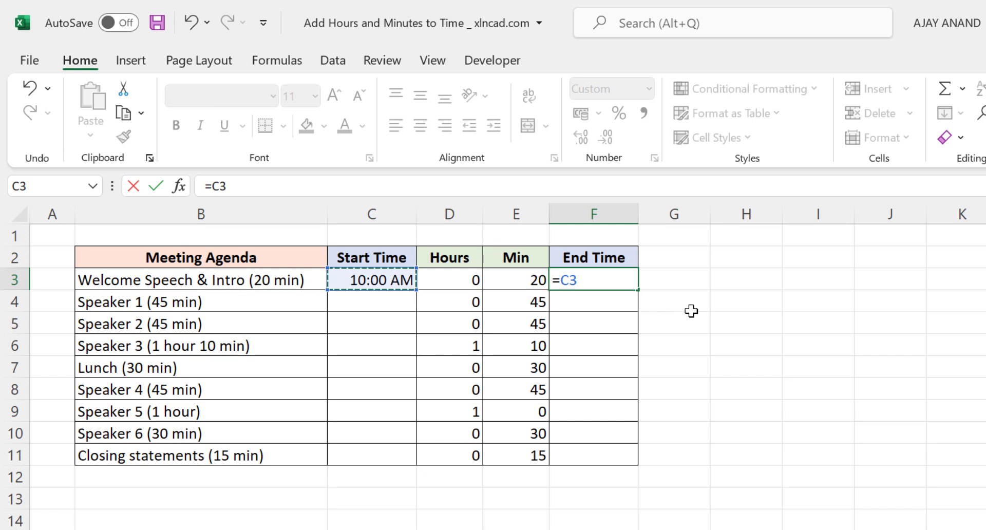
{"action": "type", "text": "+TIME"}
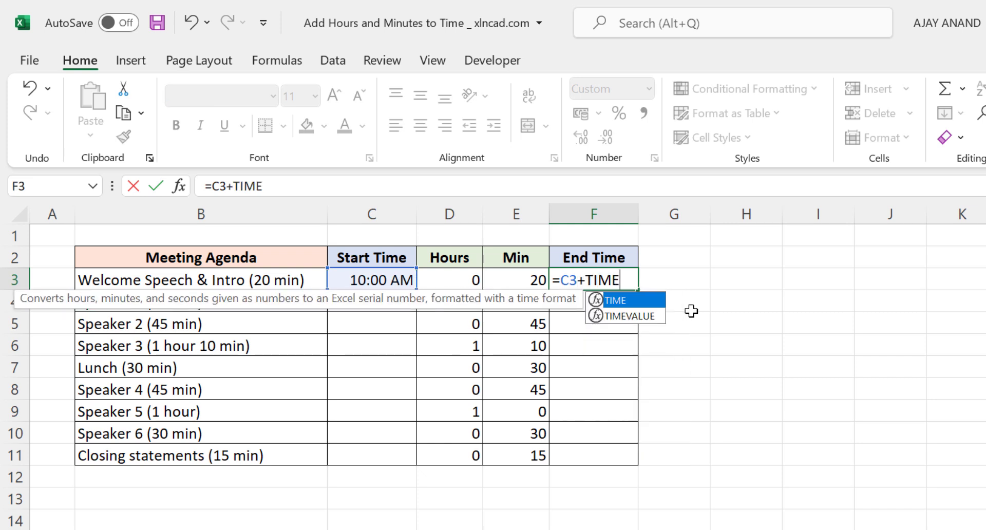
{"action": "type", "text": "("}
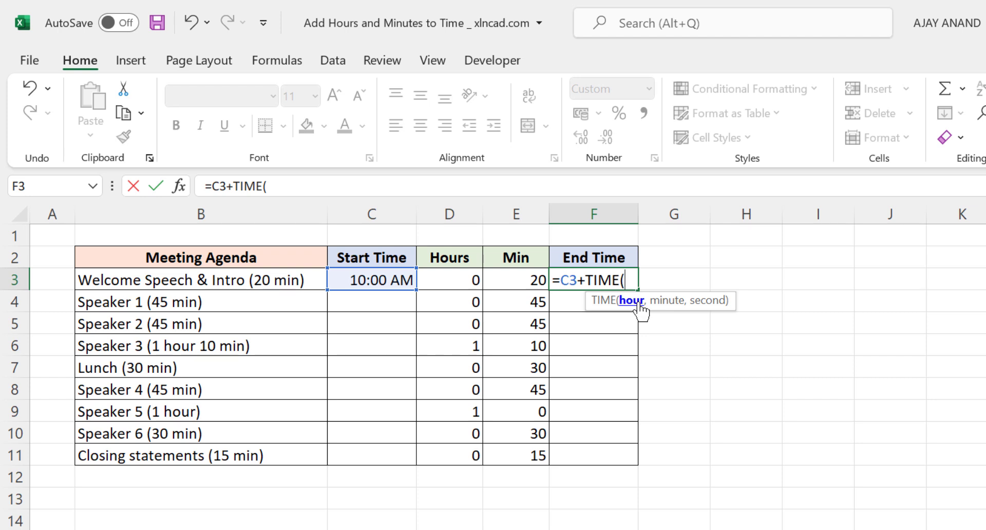
{"action": "left_click", "coordinate": [464, 280]}
{"action": "type", "text": ","}
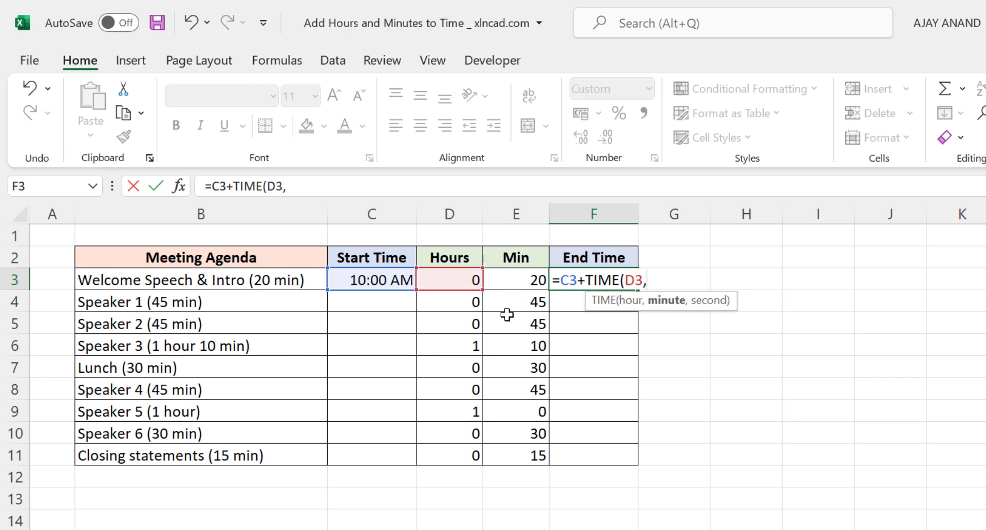
{"action": "left_click", "coordinate": [529, 282]}
{"action": "type", "text": ","}
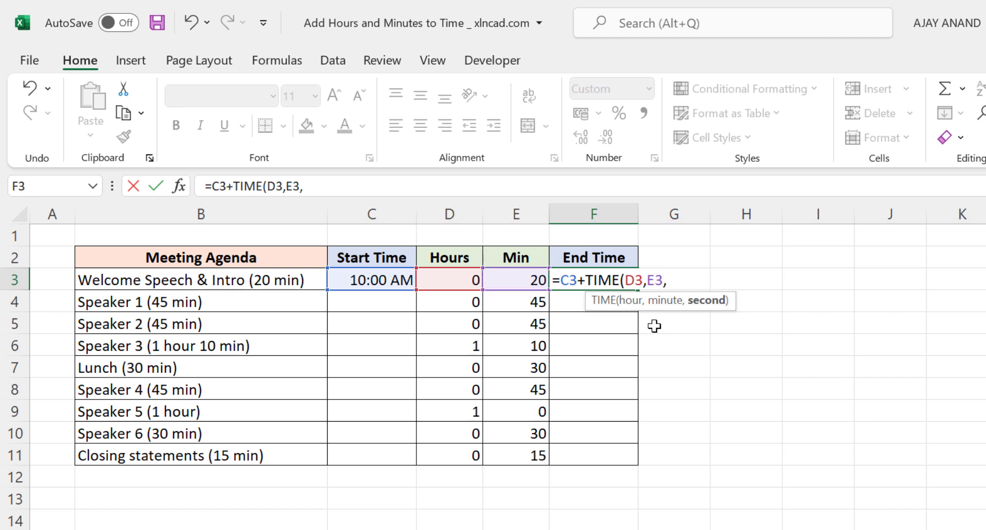
{"action": "type", "text": "0"}
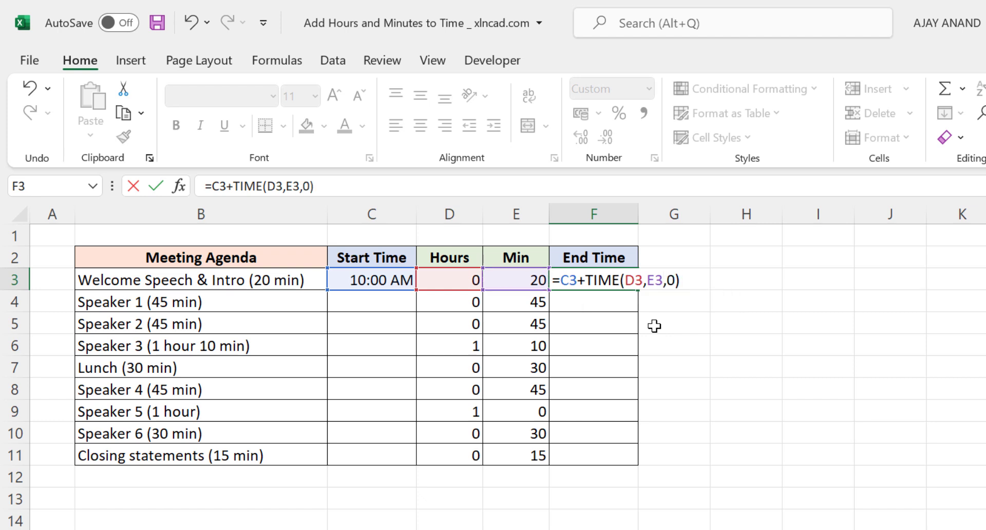
{"action": "key", "text": "Return"}
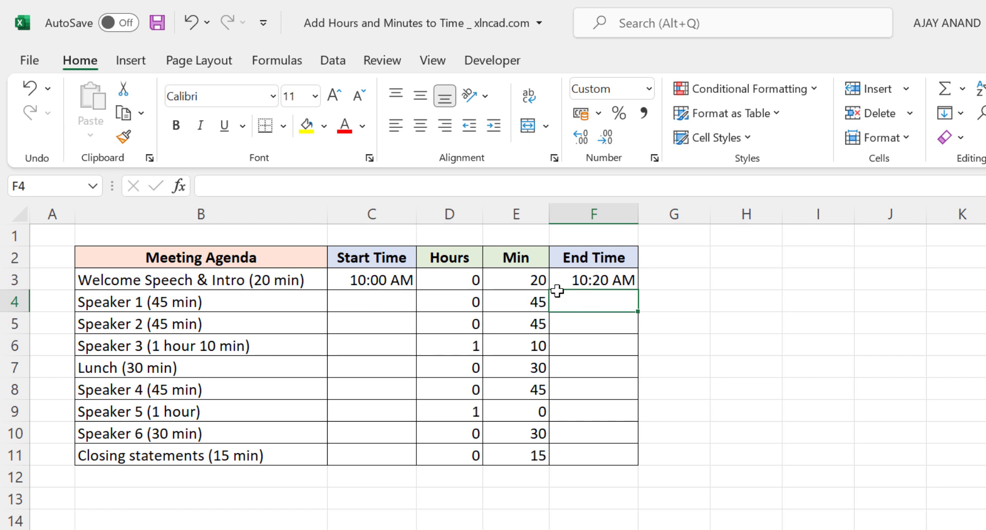
- Set C4 to =F3, then fill the start and end time formulas down to row 11
{"action": "left_click", "coordinate": [381, 302]}
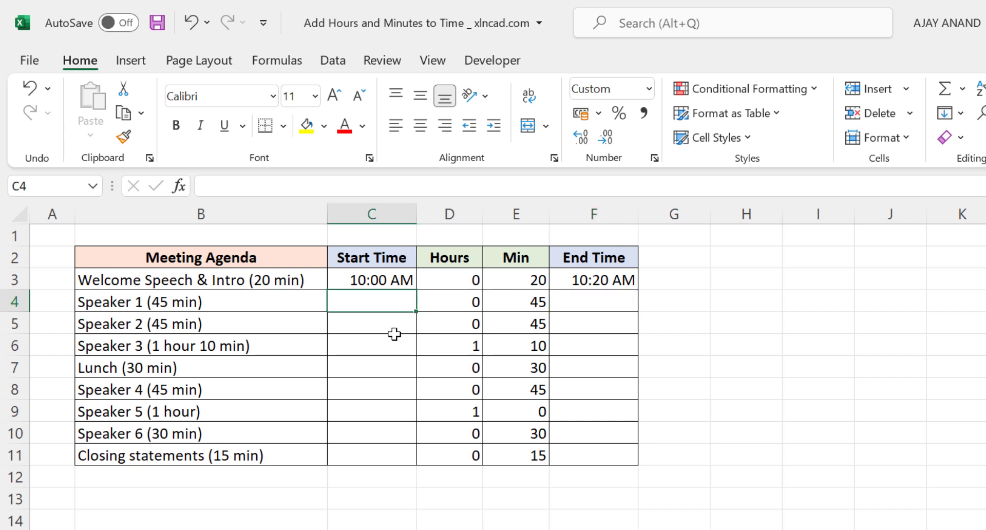
{"action": "type", "text": "="}
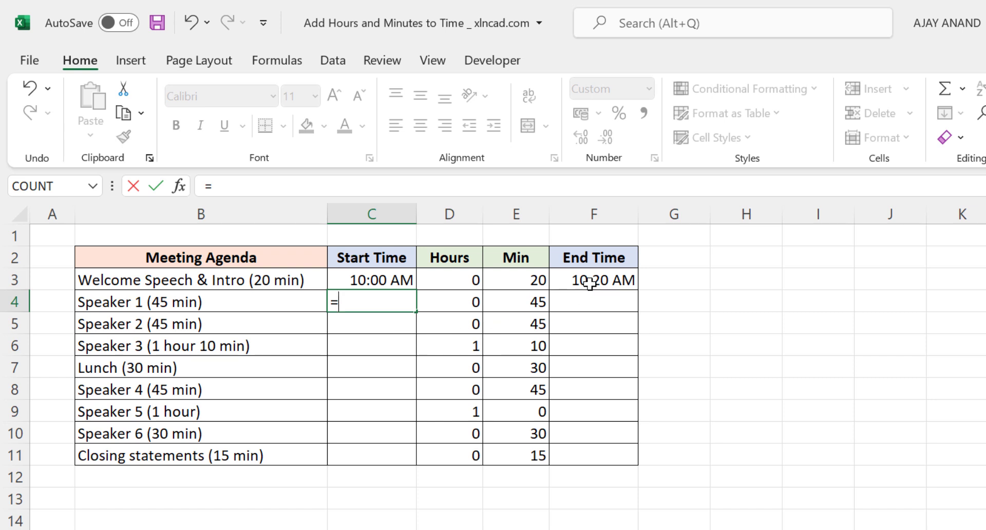
{"action": "left_click", "coordinate": [589, 282]}
{"action": "key", "text": "Return"}
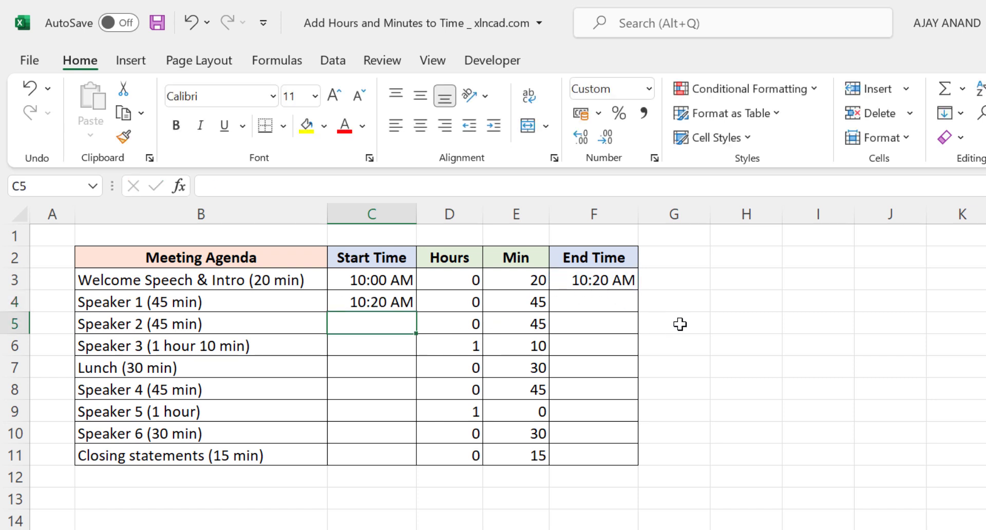
{"action": "left_click", "coordinate": [393, 303]}
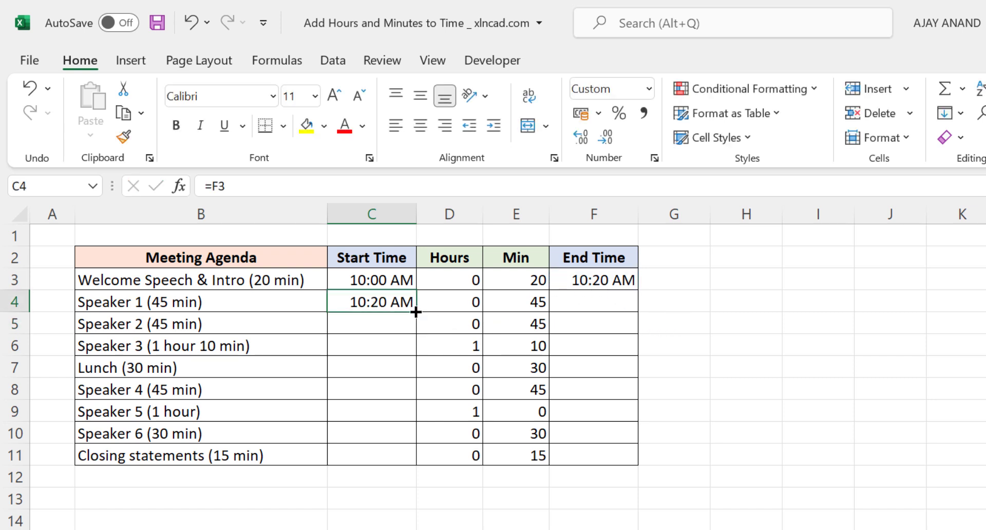
{"action": "left_click_drag", "start_coordinate": [416, 312], "coordinate": [415, 457]}
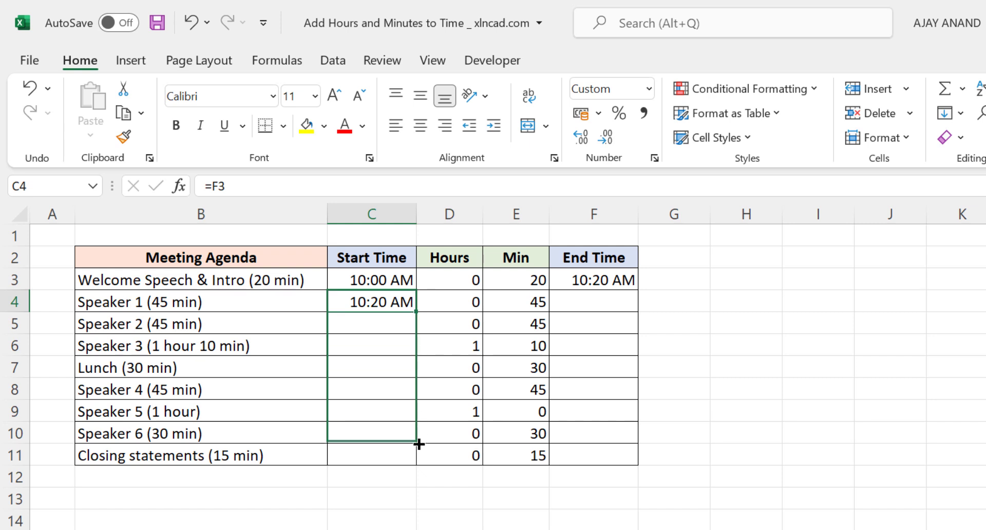
{"action": "left_click", "coordinate": [620, 281]}
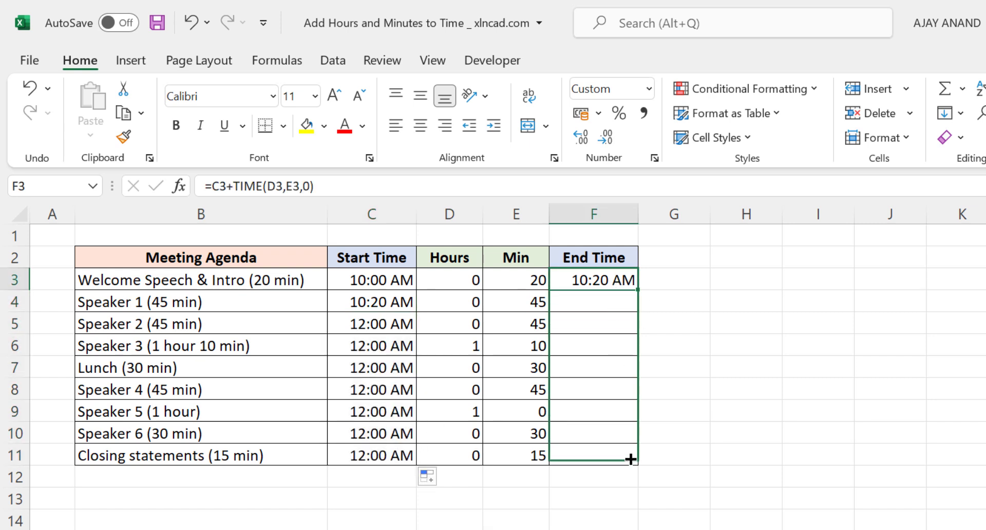
{"action": "left_click_drag", "start_coordinate": [640, 302], "coordinate": [632, 457]}
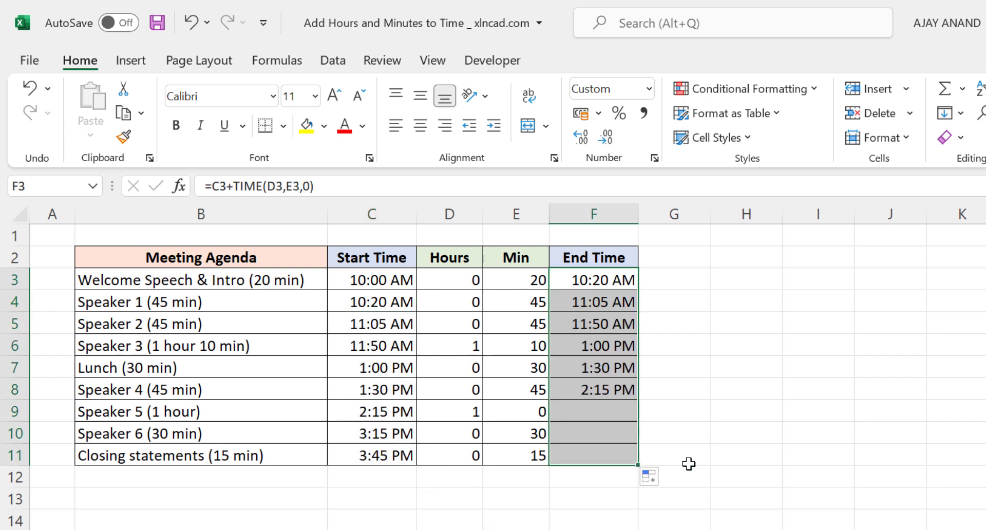
- Review the copied start and end time formulas, then open the Additional Formulas sheet
{"action": "left_click", "coordinate": [403, 308]}
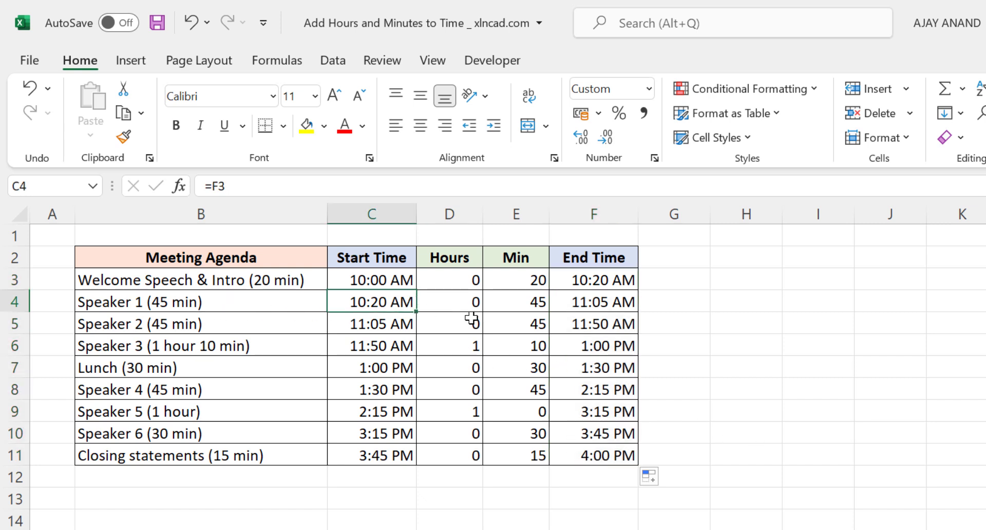
{"action": "left_click", "coordinate": [612, 303]}
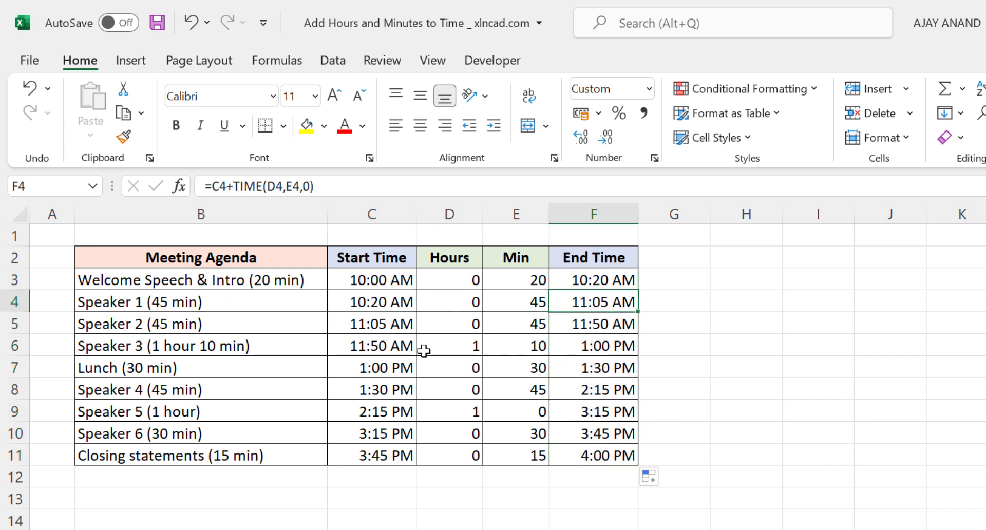
{"action": "left_click", "coordinate": [387, 371]}
{"action": "left_click", "coordinate": [615, 369]}
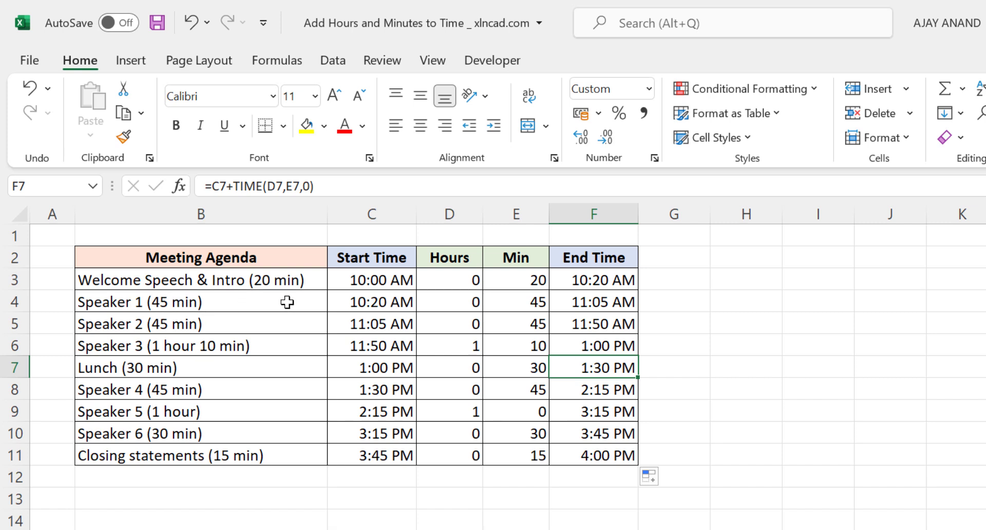
{"action": "left_click", "coordinate": [590, 301]}
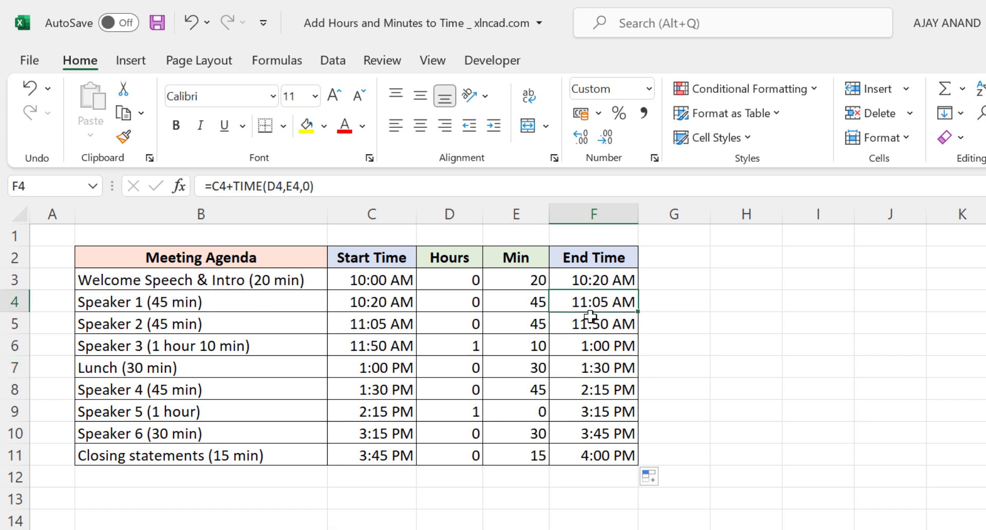
{"action": "left_click", "coordinate": [372, 325]}
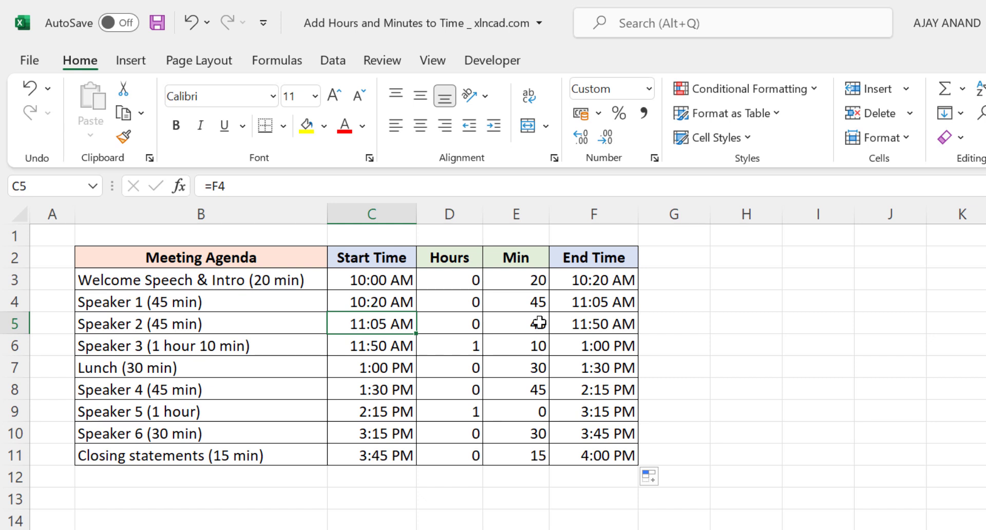
{"action": "left_click", "coordinate": [615, 323]}
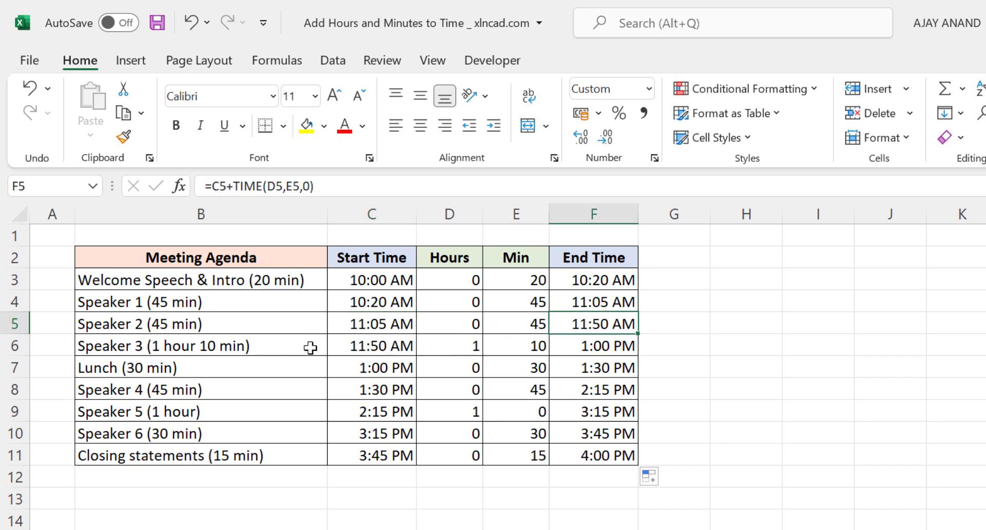
{"action": "left_click", "coordinate": [370, 344]}
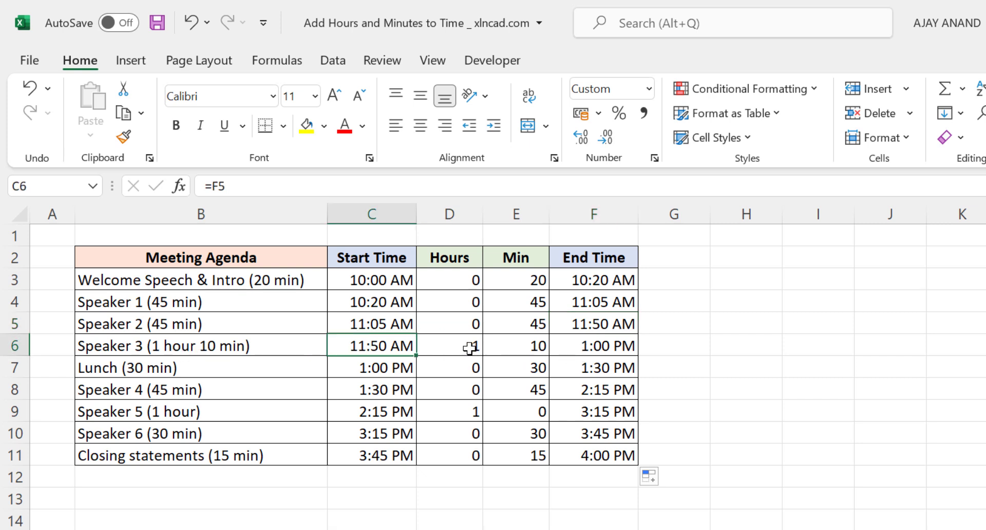
{"action": "left_click", "coordinate": [586, 345]}
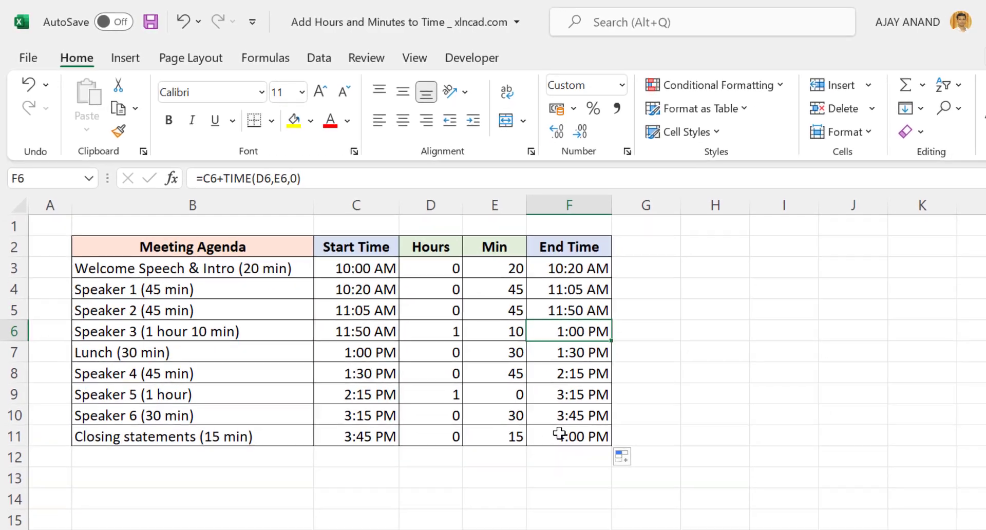
{"action": "left_click", "coordinate": [559, 435]}
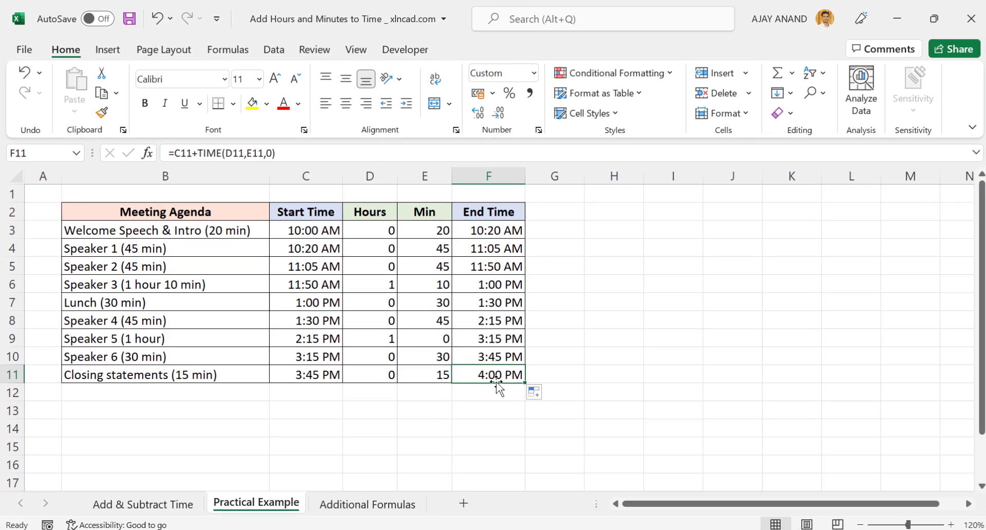
{"action": "left_click", "coordinate": [384, 499]}
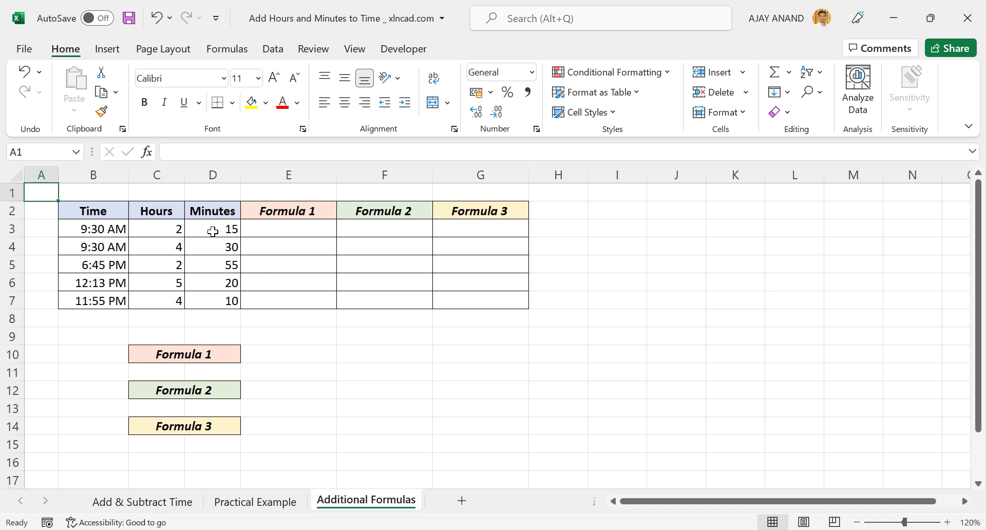
- Enter =B3+TIME(C3,D3,0) in E3 and fill it down through E7
{"action": "left_click", "coordinate": [269, 228]}
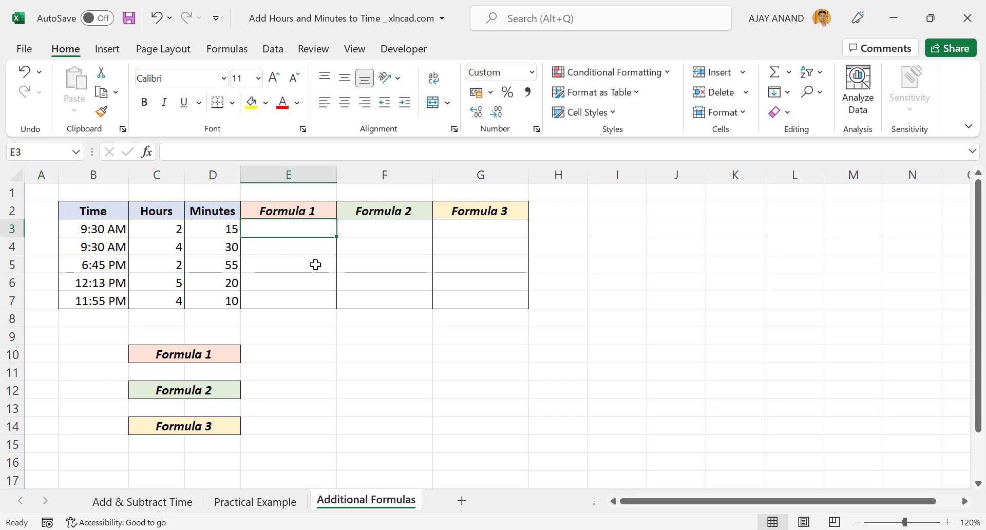
{"action": "left_click", "coordinate": [204, 154]}
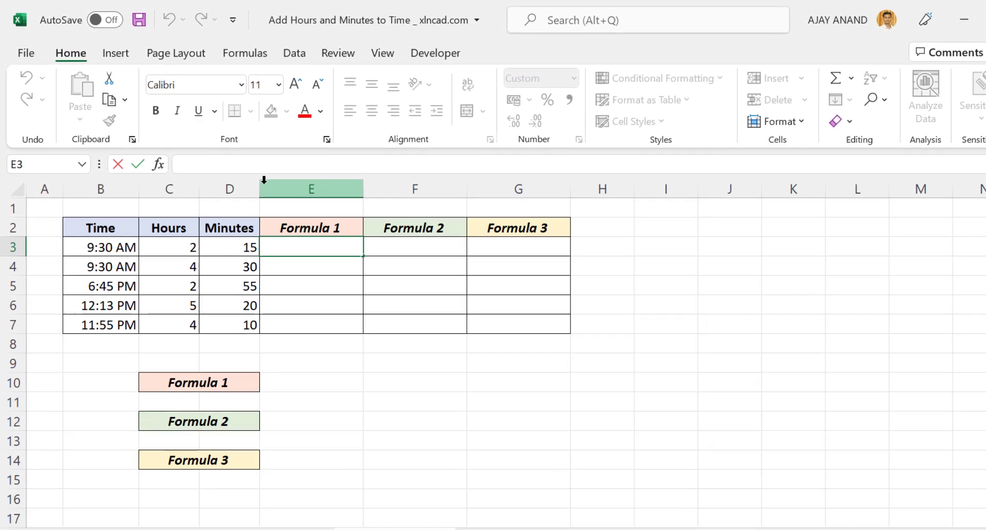
{"action": "type", "text": "="}
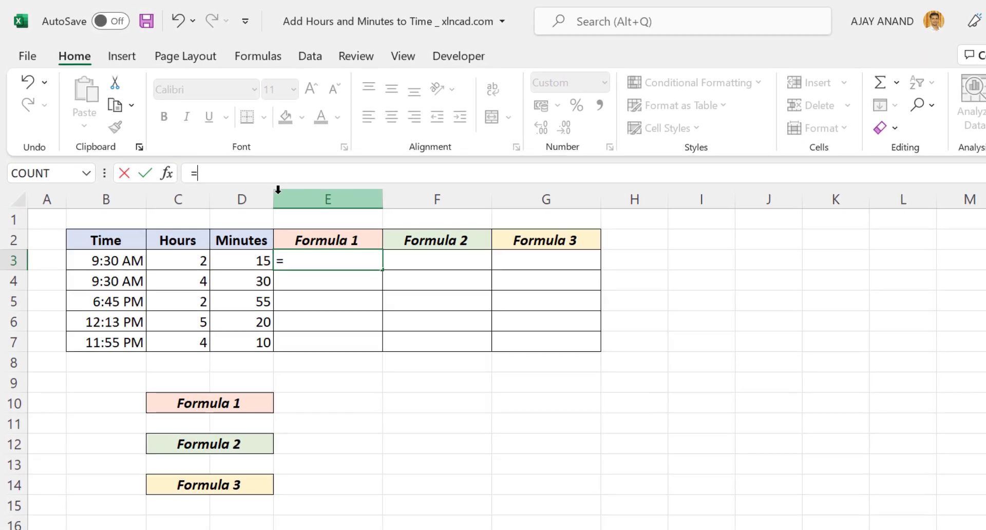
{"action": "left_click", "coordinate": [118, 247]}
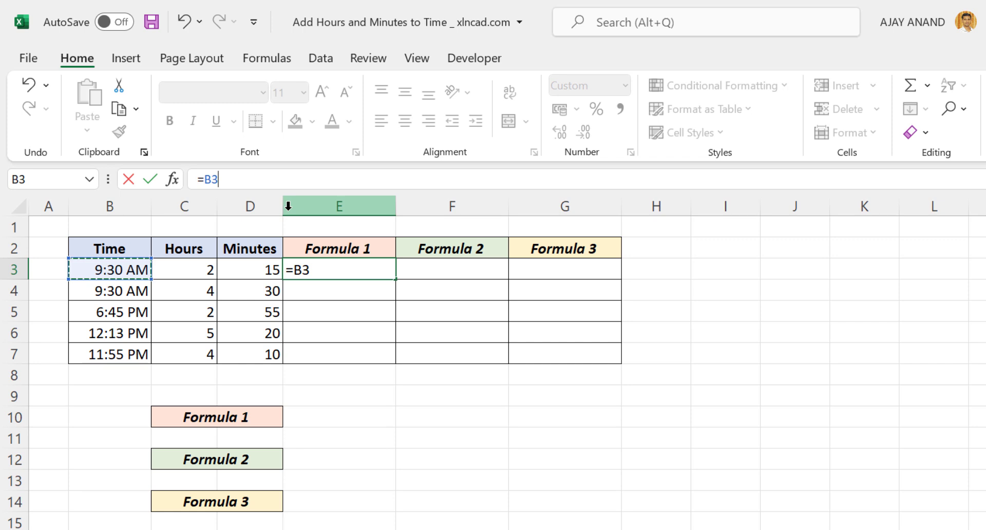
{"action": "type", "text": "+TIME"}
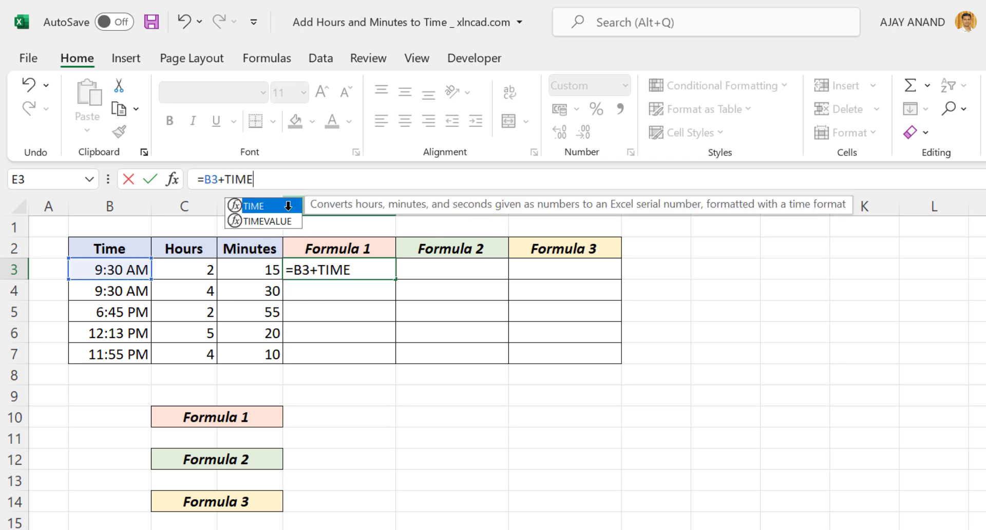
{"action": "double_click", "coordinate": [288, 205]}
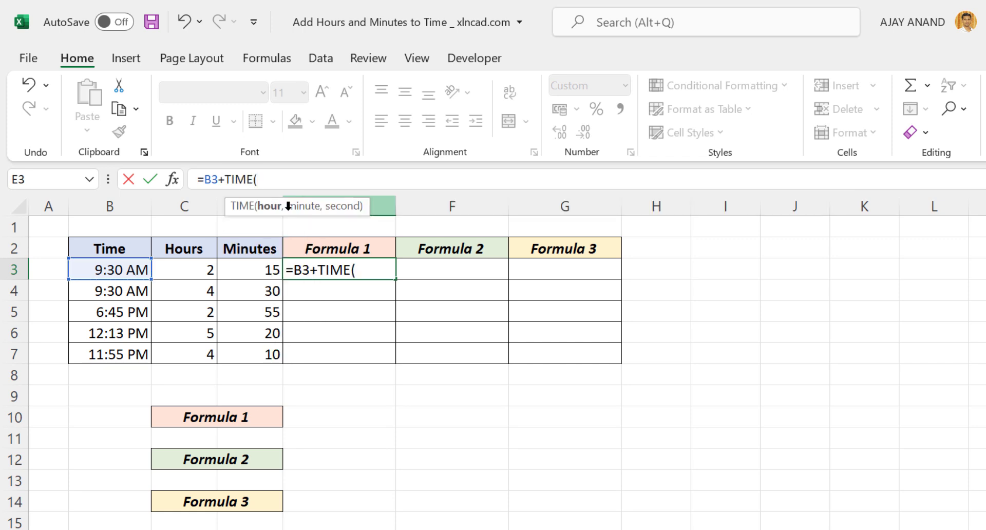
{"action": "left_click", "coordinate": [197, 269]}
{"action": "type", "text": ","}
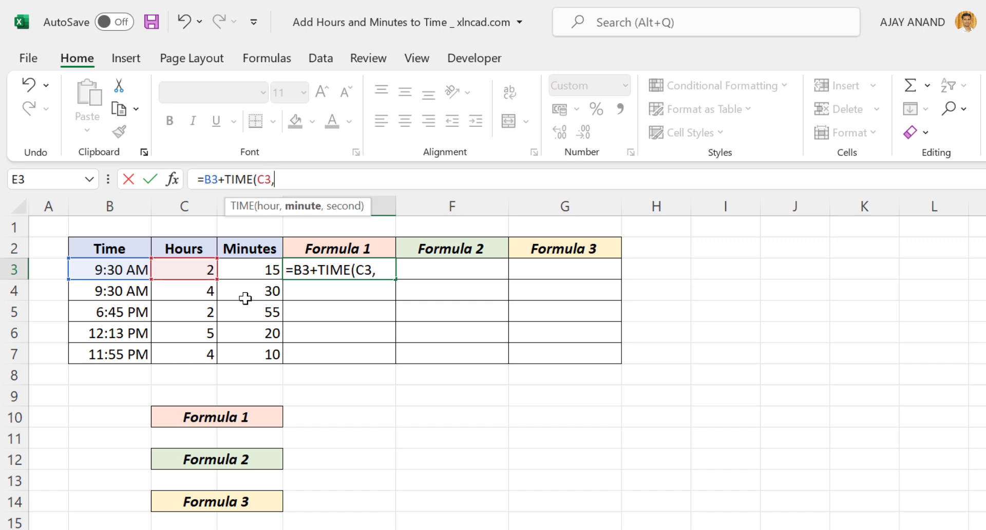
{"action": "left_click", "coordinate": [263, 271]}
{"action": "type", "text": ",0"}
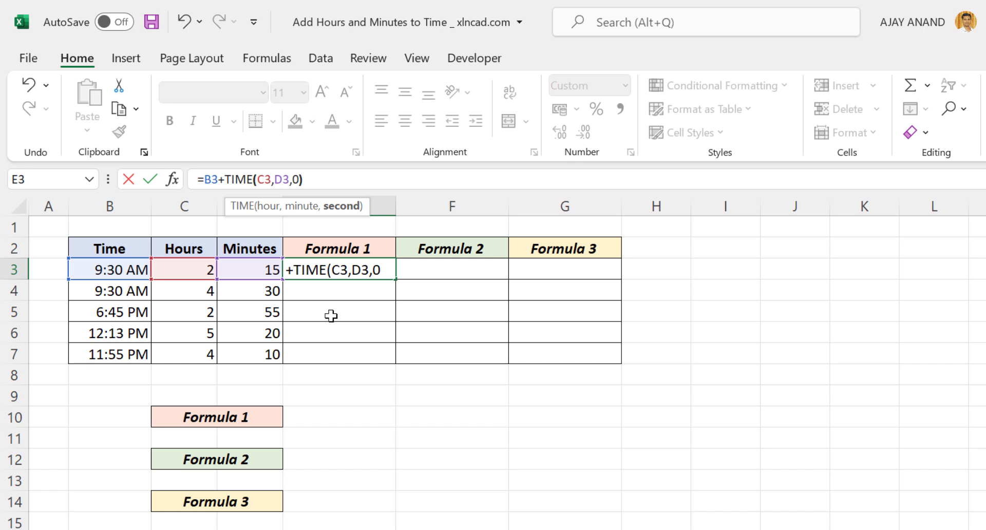
{"action": "key", "text": "Return"}
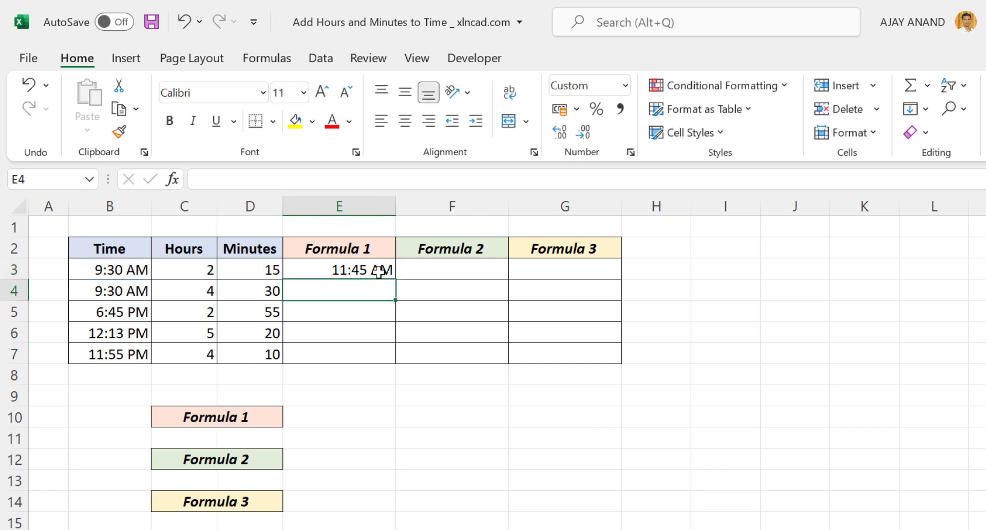
{"action": "left_click", "coordinate": [379, 273]}
{"action": "left_click_drag", "start_coordinate": [394, 282], "coordinate": [395, 357]}
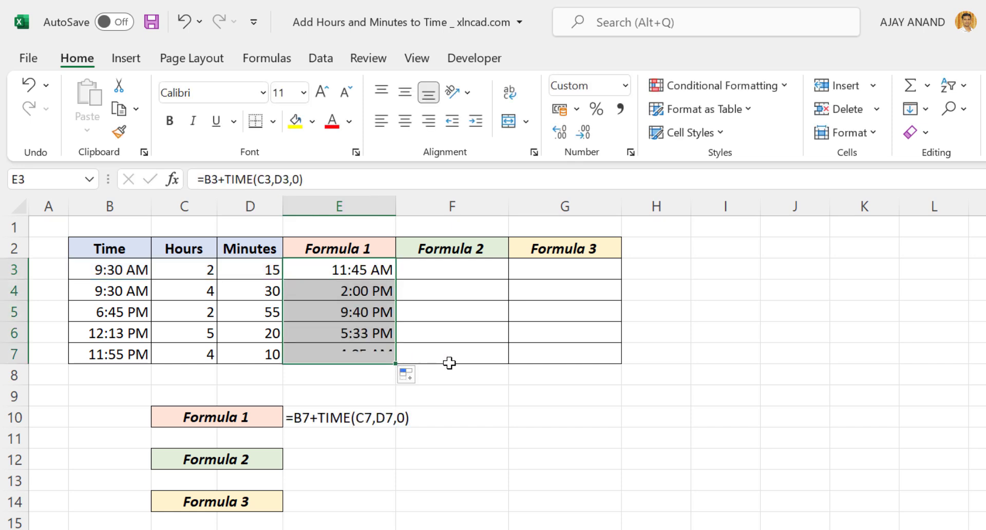
- Enter =B3+(C3/24)+(D3/(24*60)) in F3 to compute the end time
{"action": "left_click", "coordinate": [443, 270]}
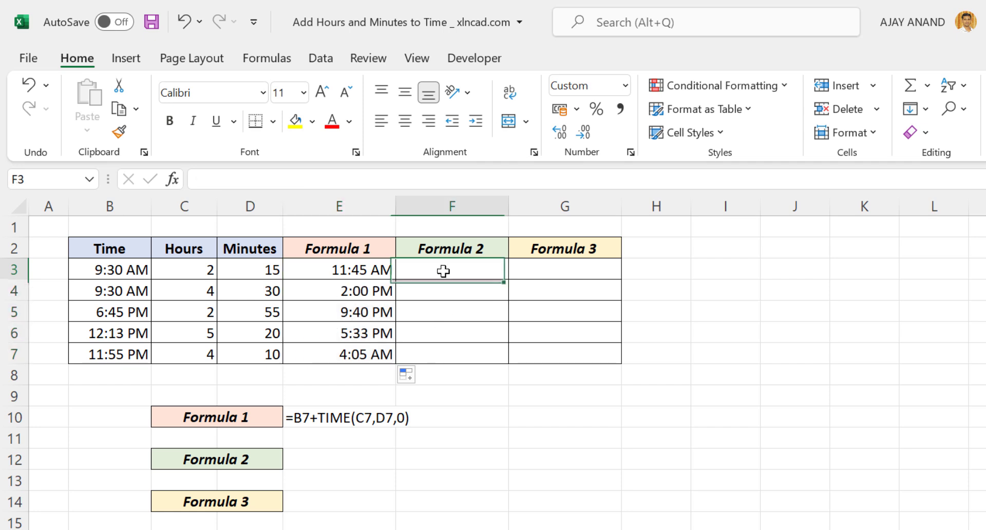
{"action": "left_click", "coordinate": [250, 181]}
{"action": "type", "text": "="}
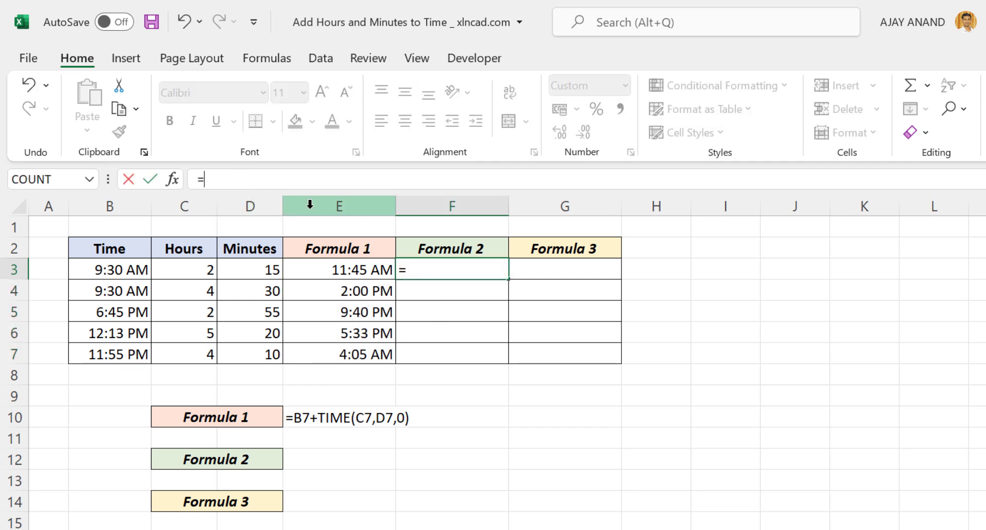
{"action": "left_click", "coordinate": [131, 271]}
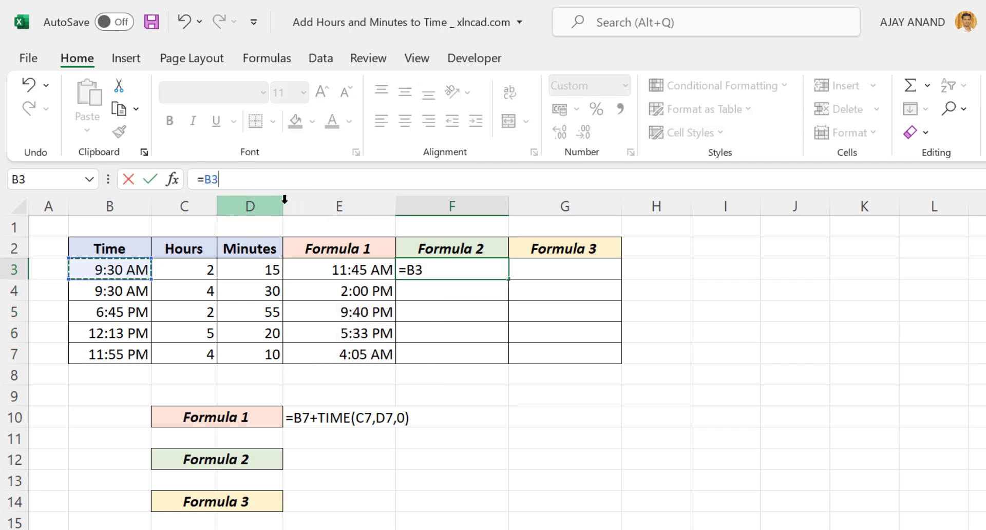
{"action": "type", "text": "+("}
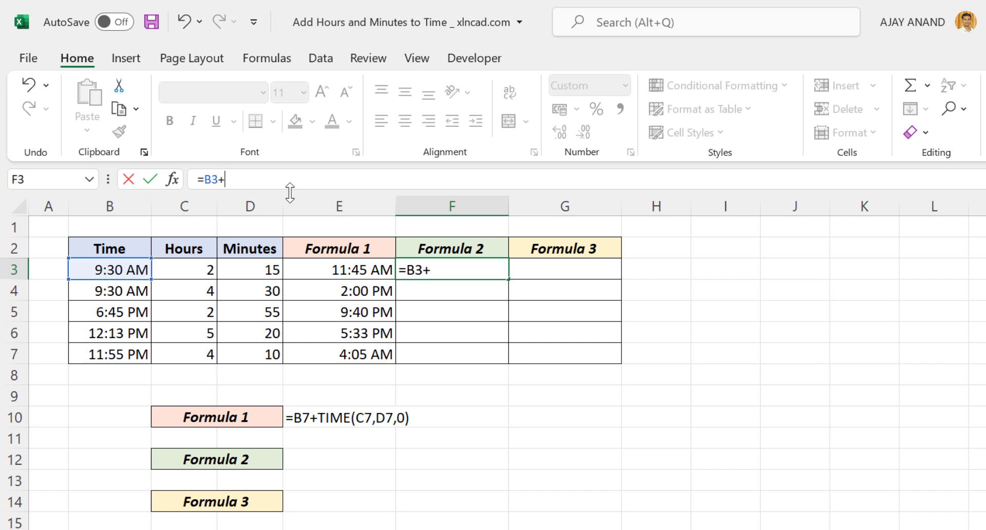
{"action": "left_click", "coordinate": [196, 272]}
{"action": "type", "text": "/24)+("}
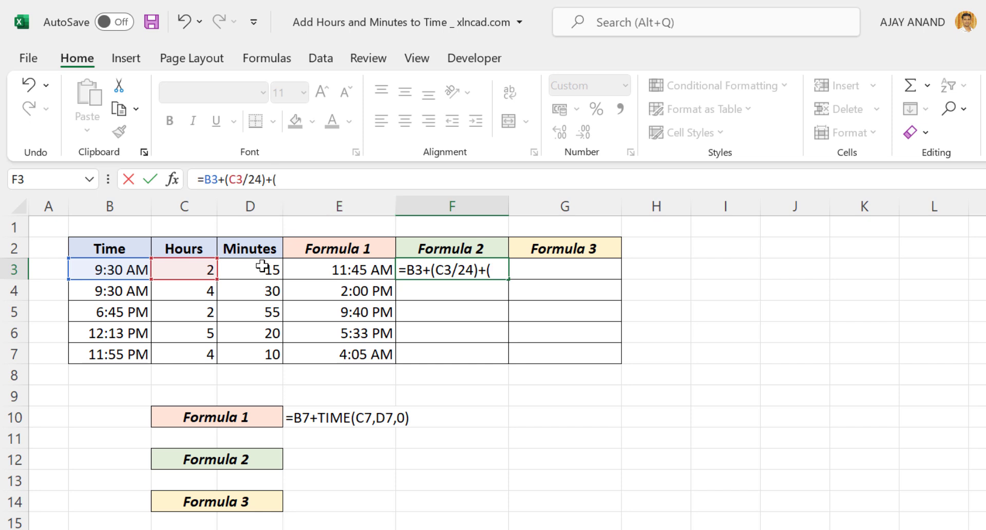
{"action": "left_click", "coordinate": [263, 264]}
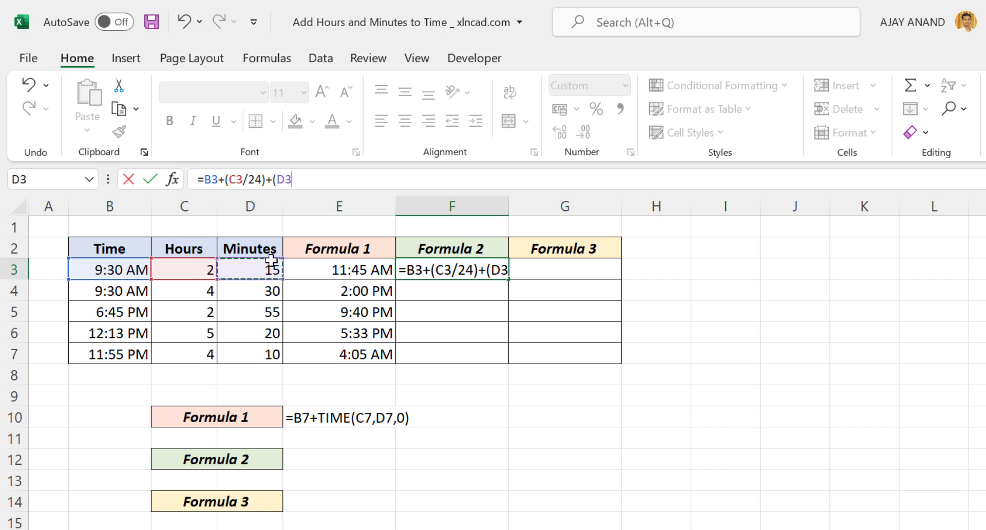
{"action": "type", "text": "/"}
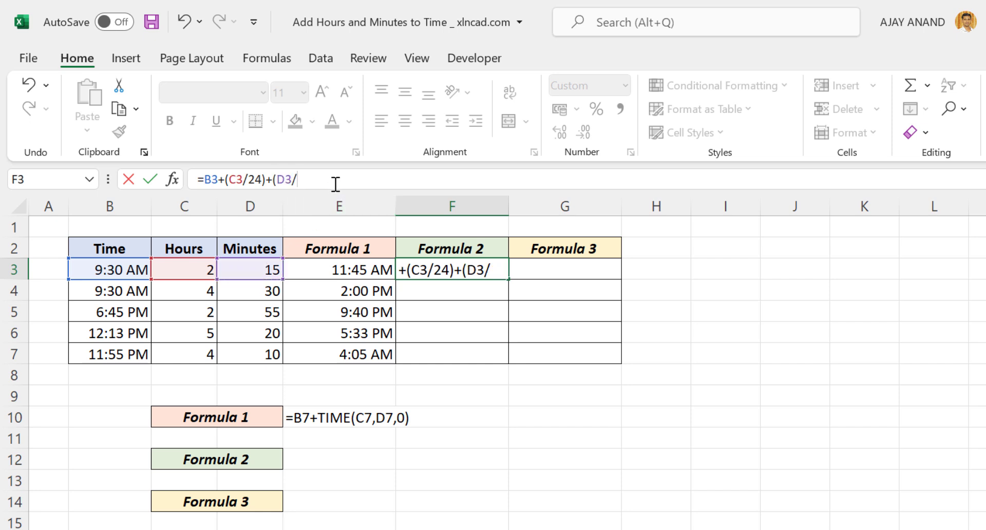
{"action": "type", "text": "(24"}
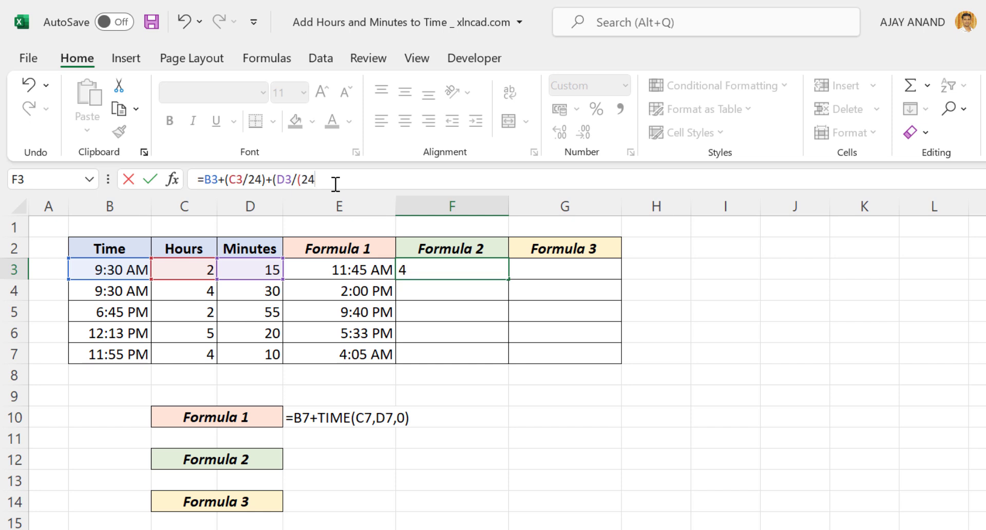
{"action": "type", "text": "*60"}
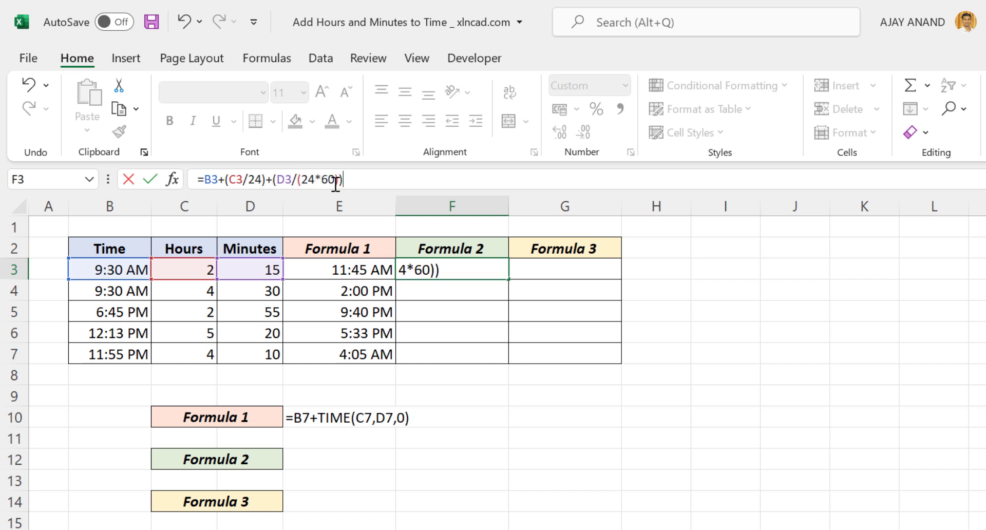
{"action": "key", "text": "Return"}
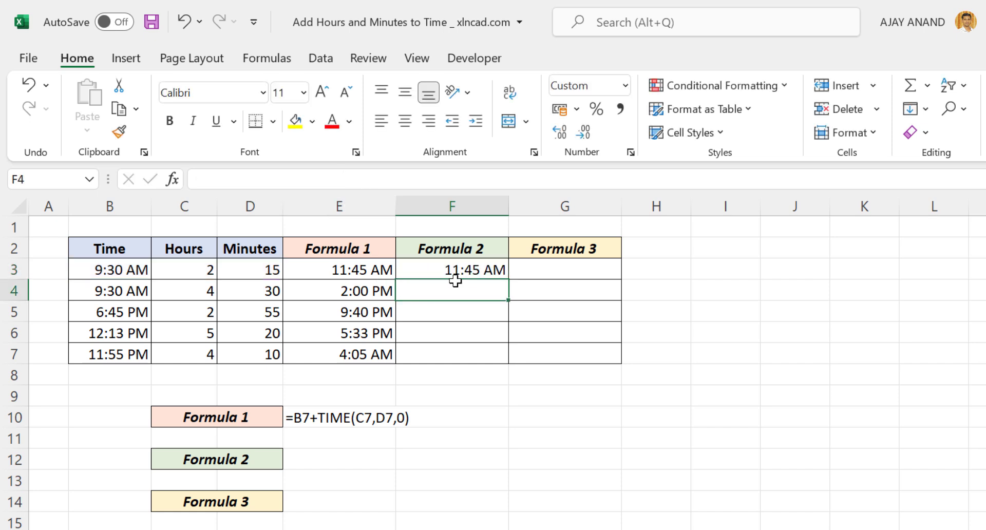
- Fill the F3 formula down through F7 and check it against D3's minutes
{"action": "left_click", "coordinate": [464, 267]}
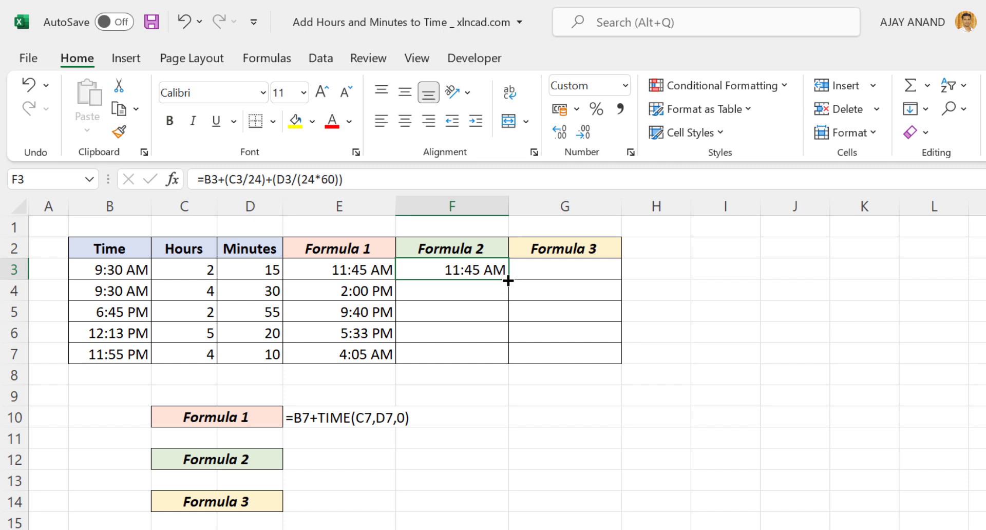
{"action": "left_click_drag", "start_coordinate": [508, 281], "coordinate": [510, 365]}
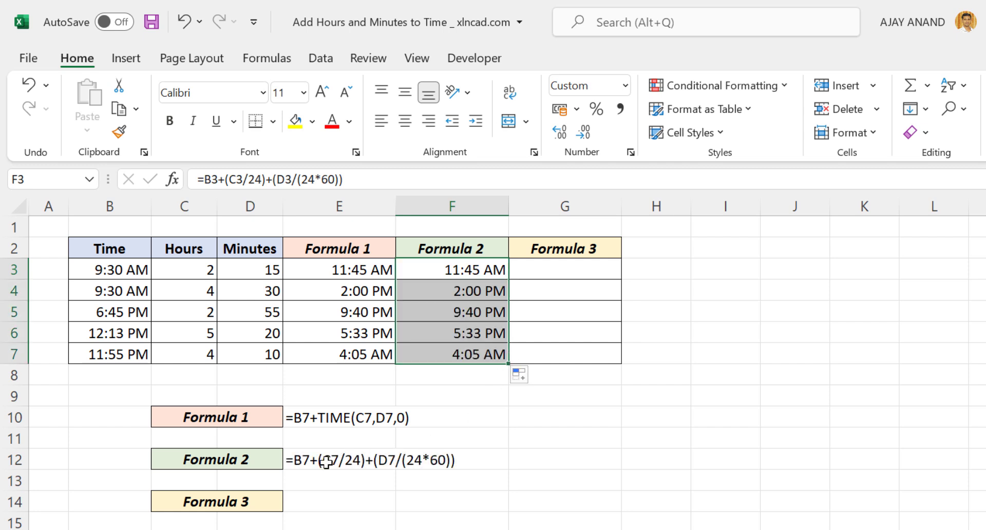
{"action": "left_click", "coordinate": [453, 273]}
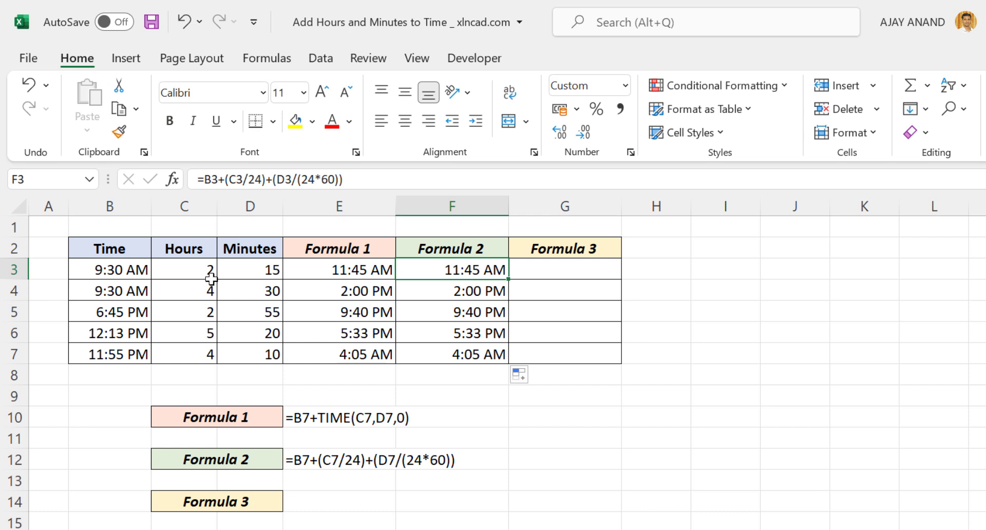
{"action": "left_click", "coordinate": [259, 269]}
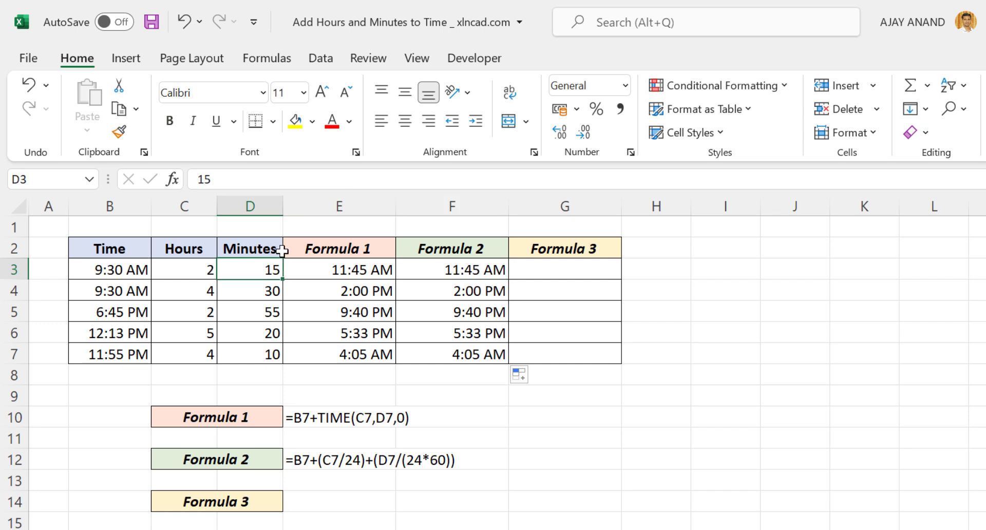
{"action": "left_click", "coordinate": [431, 271]}
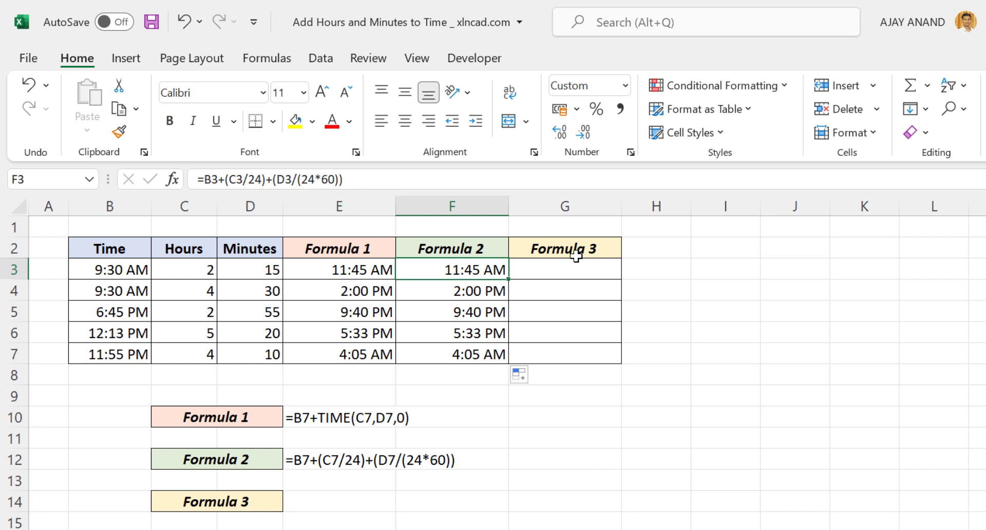
{"action": "left_click", "coordinate": [582, 272]}
- Enter =B3+NUMBERVALUE(C3&":"&D3) in G3
{"action": "left_click", "coordinate": [239, 175]}
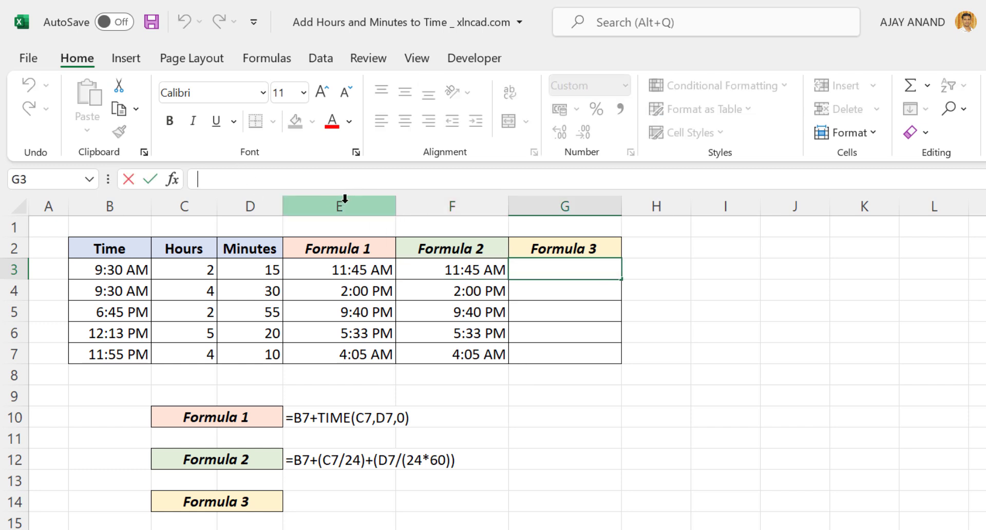
{"action": "type", "text": "="}
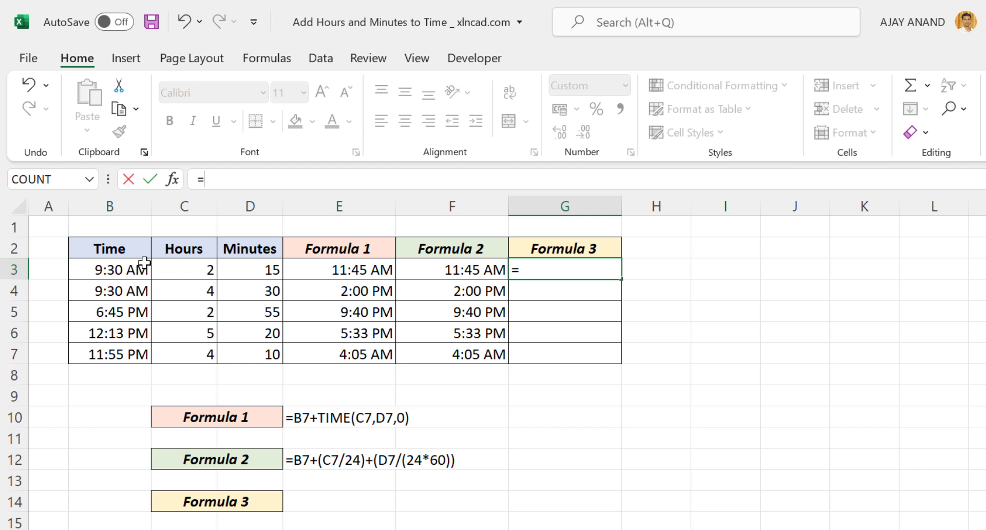
{"action": "left_click", "coordinate": [144, 269]}
{"action": "type", "text": "+"}
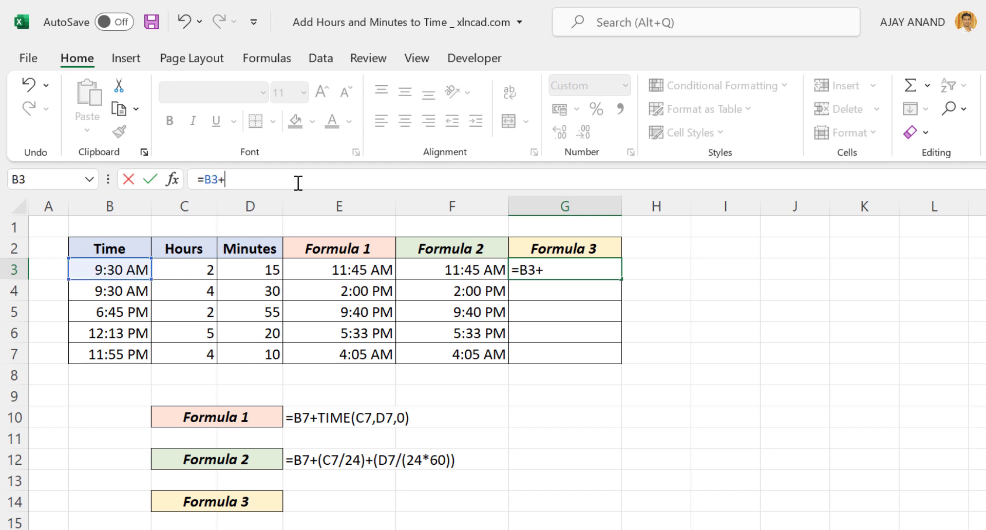
{"action": "type", "text": "NUMBER"}
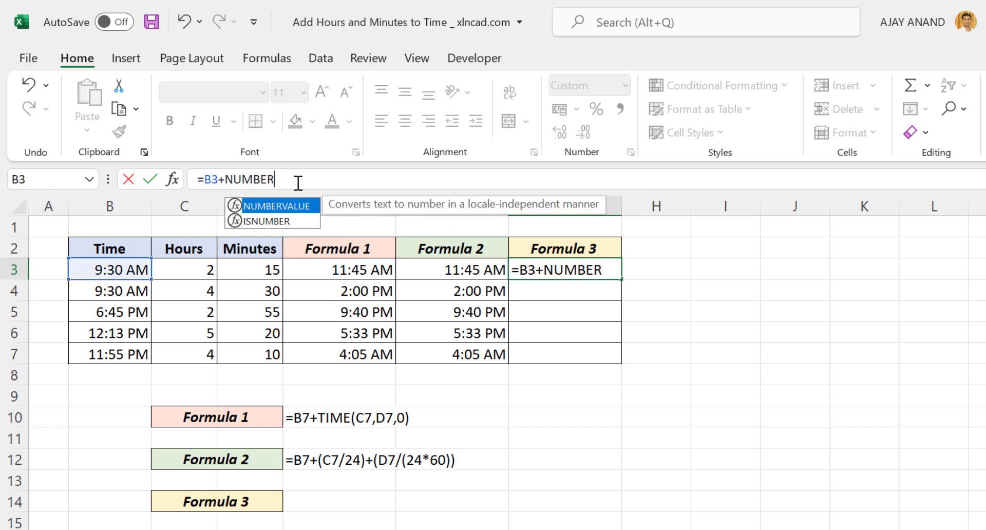
{"action": "key", "text": "Tab"}
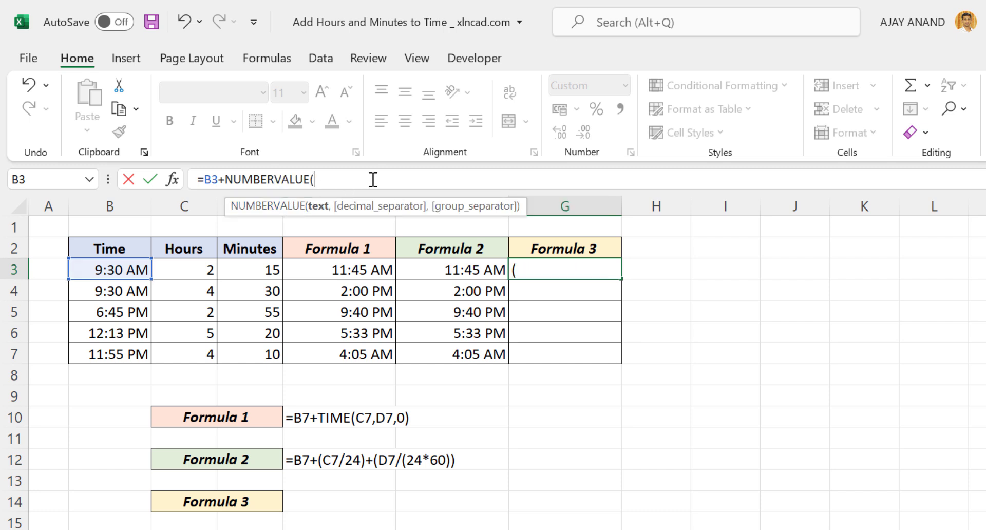
{"action": "left_click", "coordinate": [202, 268]}
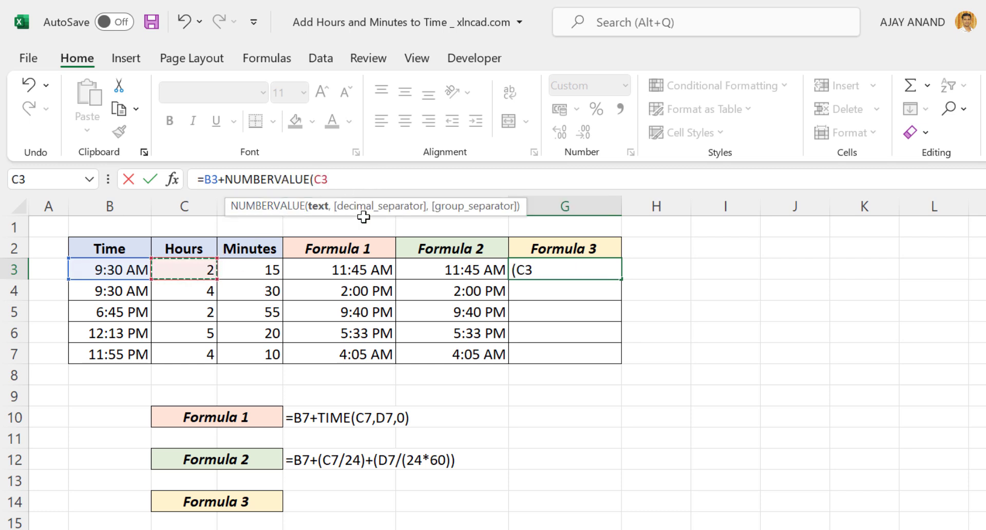
{"action": "type", "text": "&\":\""}
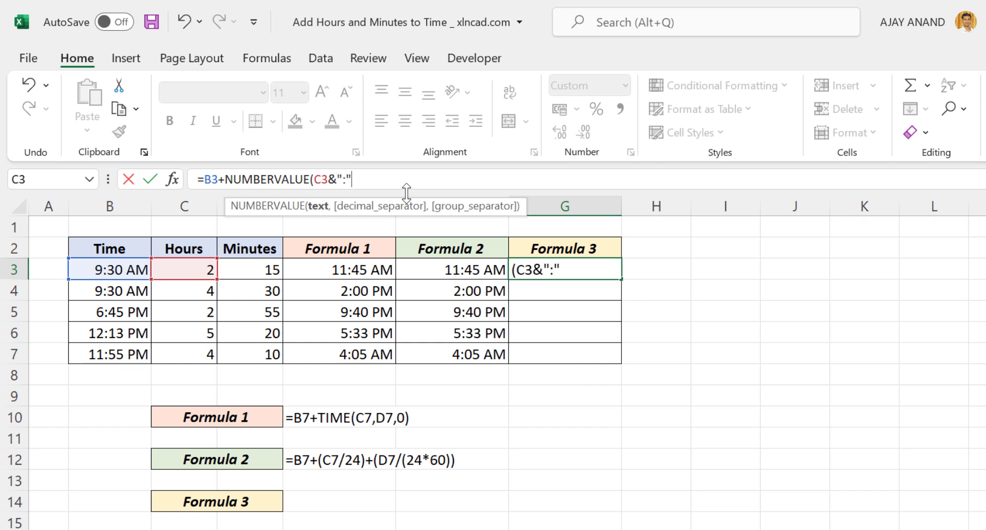
{"action": "type", "text": "&"}
{"action": "left_click", "coordinate": [269, 269]}
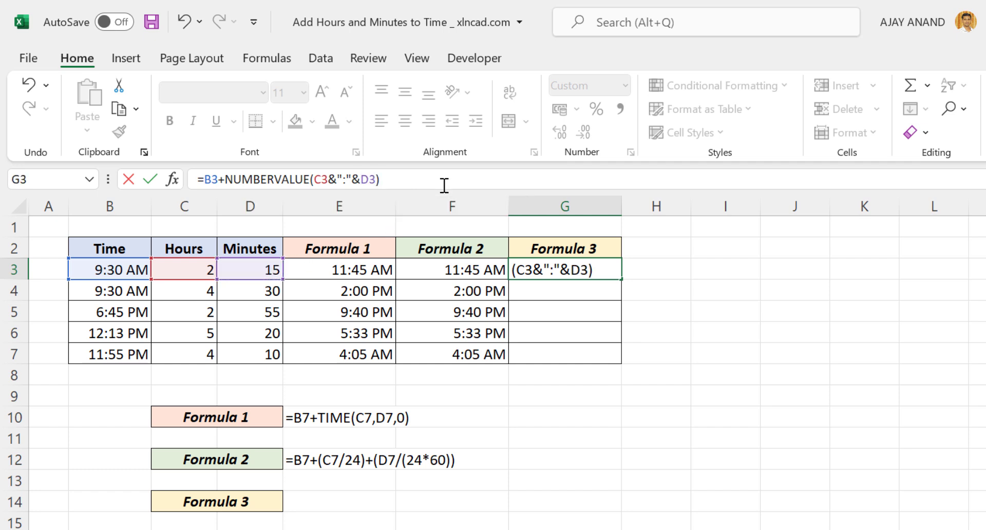
{"action": "key", "text": "Return"}
- Fill the G3 formula down through G7
{"action": "left_click", "coordinate": [576, 275]}
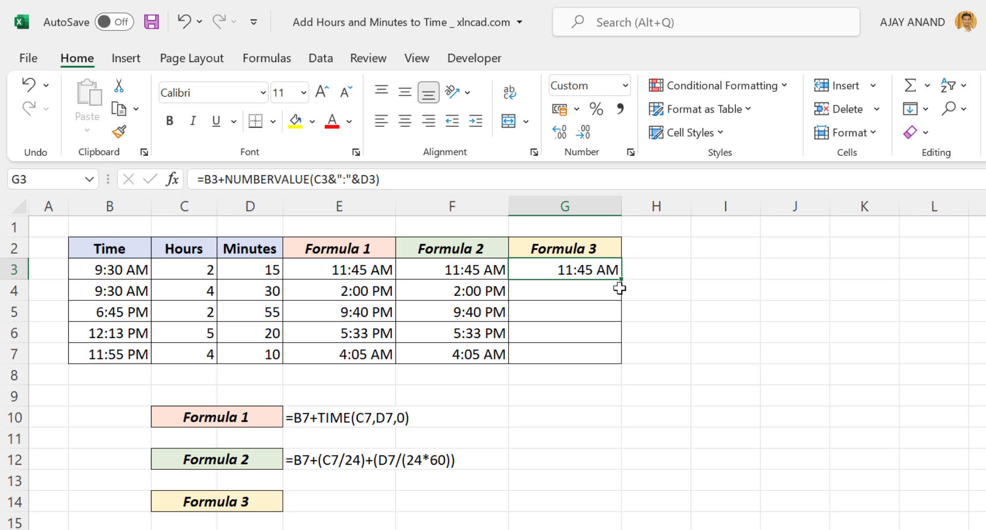
{"action": "left_click_drag", "start_coordinate": [623, 280], "coordinate": [619, 360]}
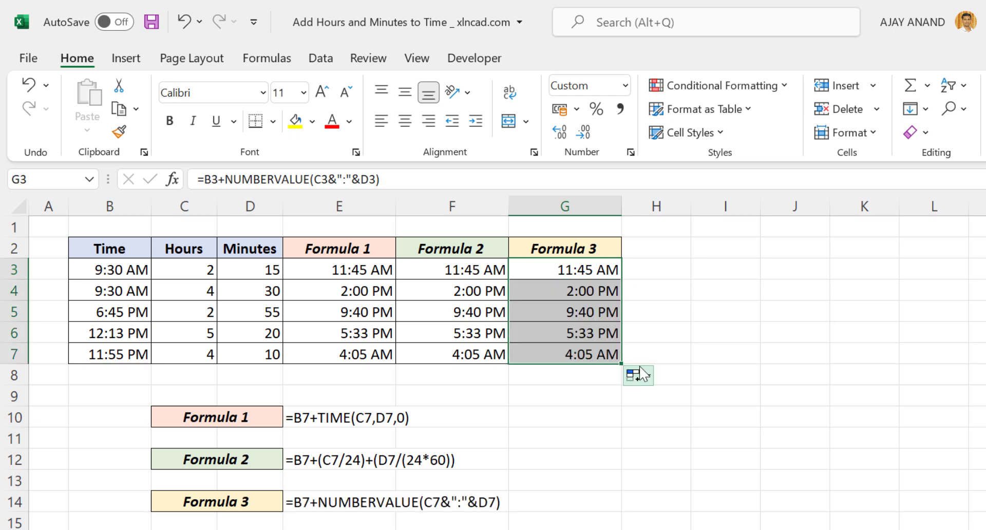
{"action": "left_click", "coordinate": [572, 270]}
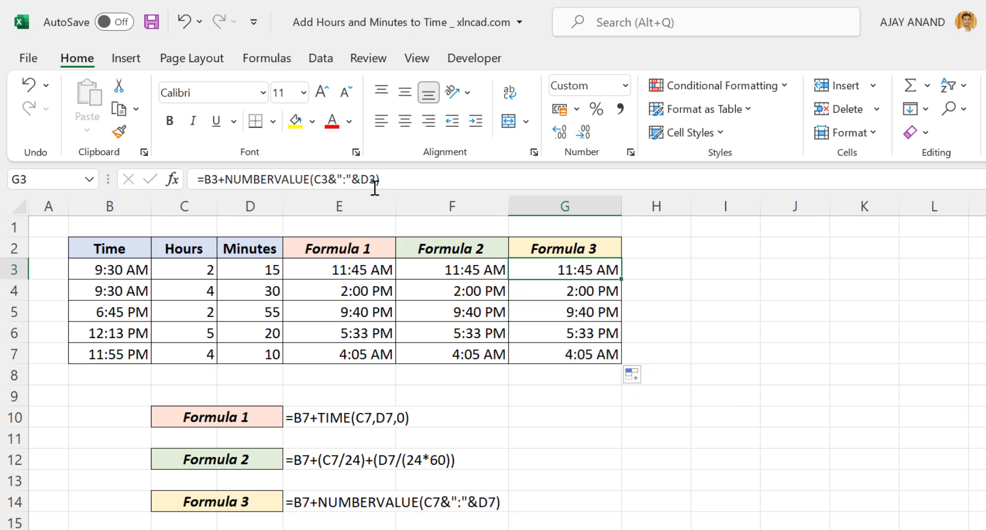